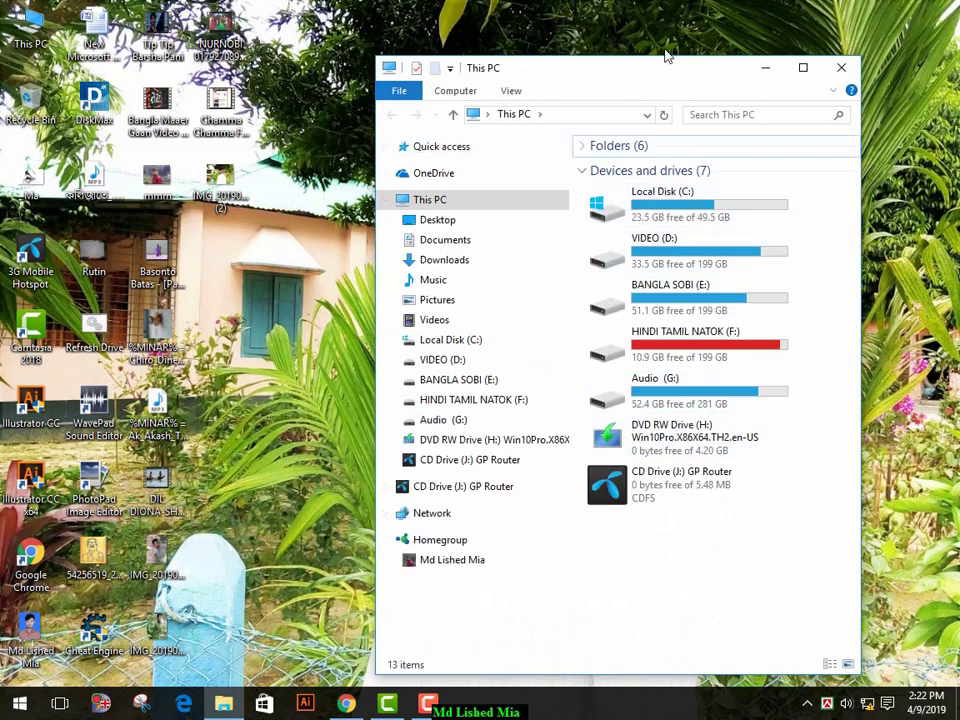
# Move the This PC window aside and refresh the desktop.
pyautogui.moveTo(620, 78); pyautogui.dragTo(358, 82)
pyautogui.rightClick(691, 93)
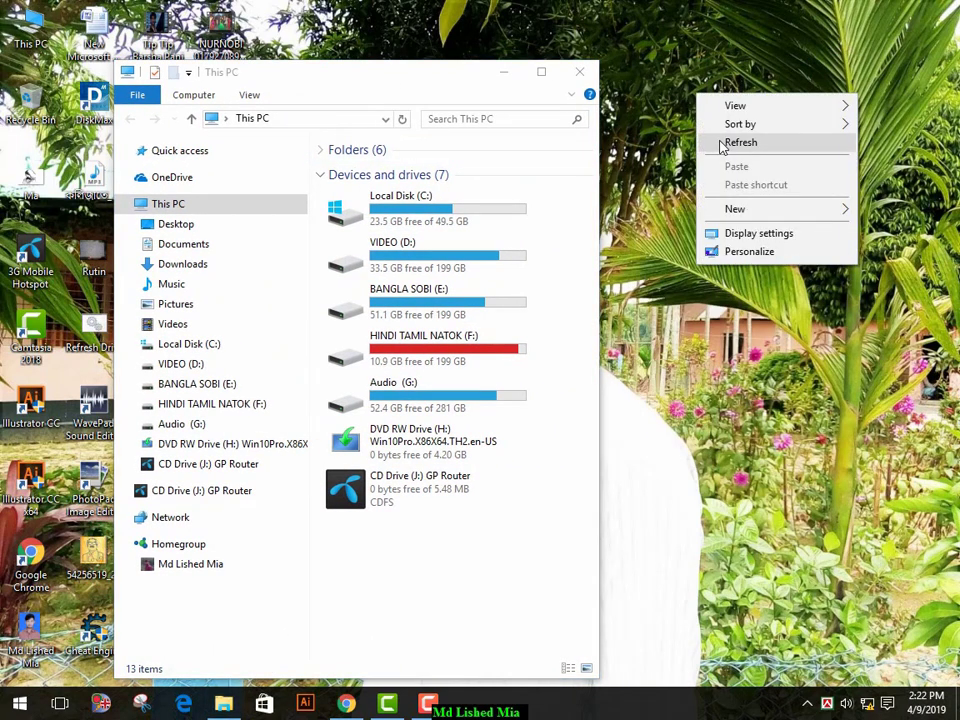
pyautogui.click(739, 141)
pyautogui.rightClick(691, 93)
pyautogui.click(739, 141)
pyautogui.rightClick(706, 97)
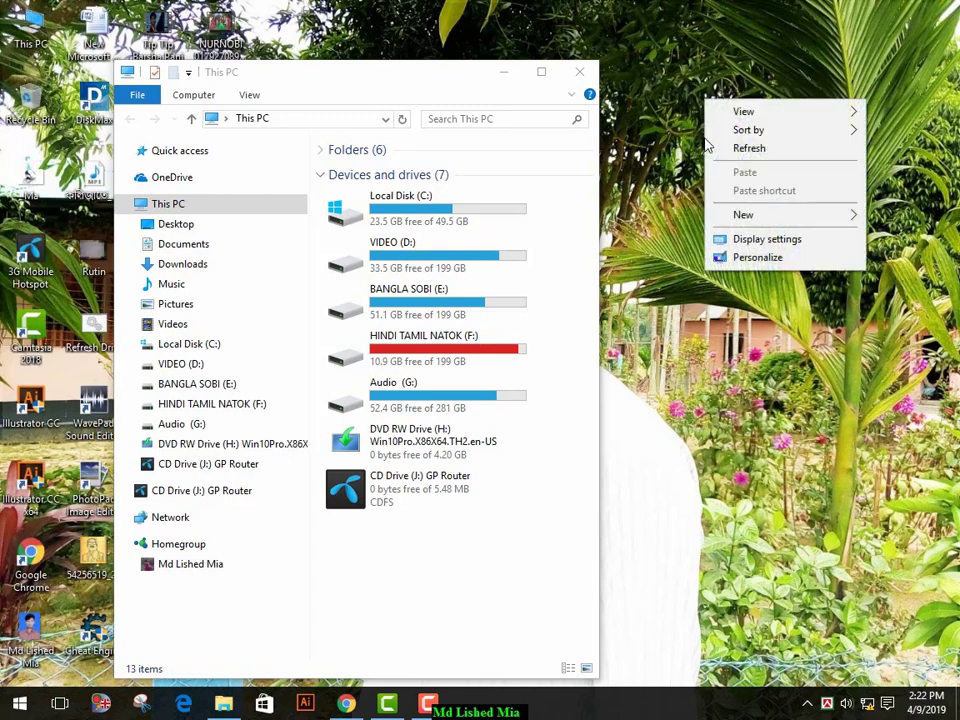
pyautogui.click(788, 150)
pyautogui.moveTo(385, 79); pyautogui.dragTo(426, 30)
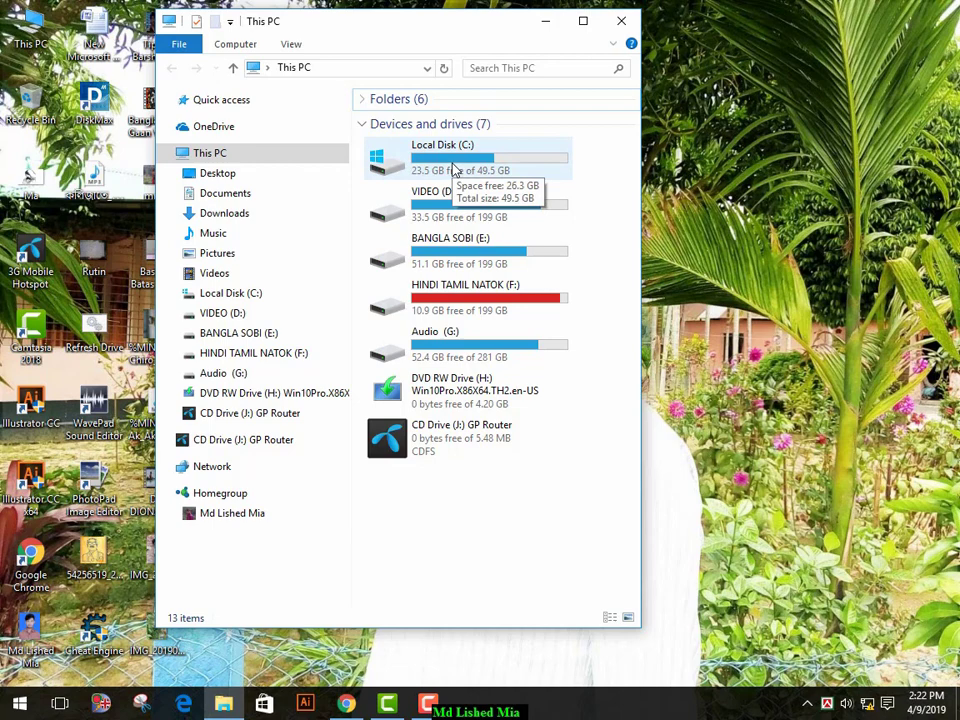
# View the computer's basic system information from This PC and close it.
pyautogui.rightClick(471, 489)
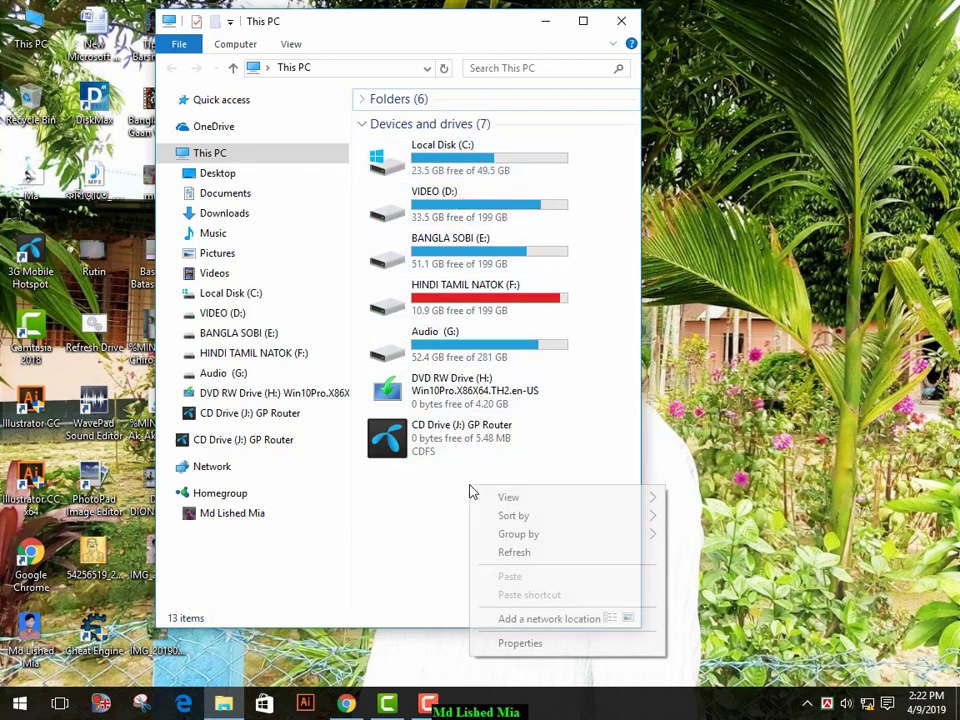
pyautogui.click(520, 643)
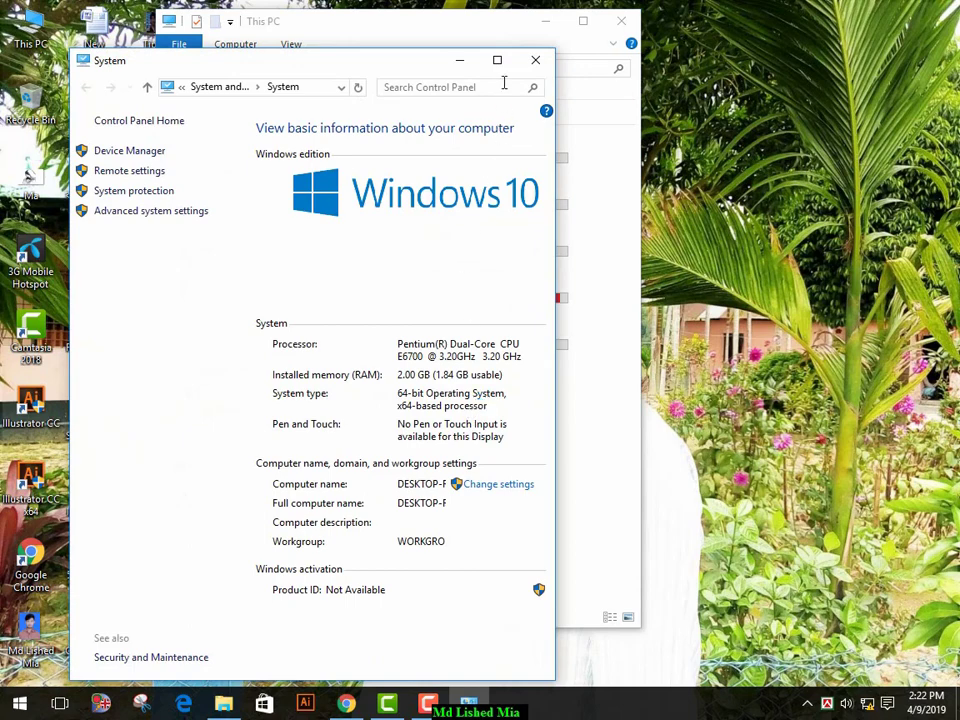
pyautogui.click(536, 62)
# Open the properties of Local Disk (C:) and start Disk Cleanup for the drive.
pyautogui.click(481, 163)
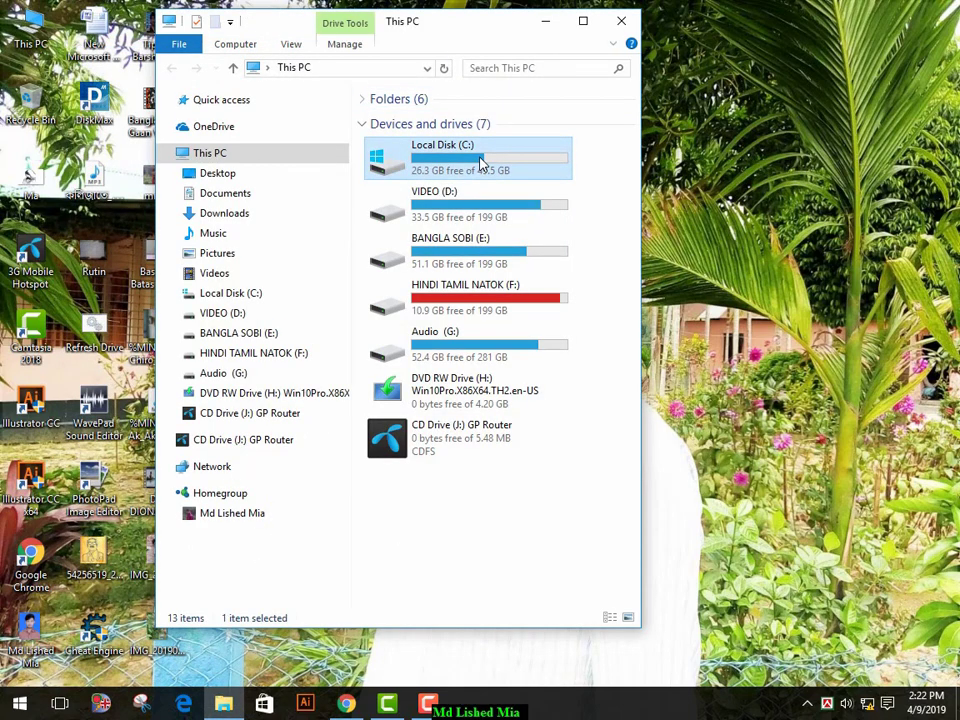
pyautogui.doubleClick(481, 163)
pyautogui.rightClick(484, 348)
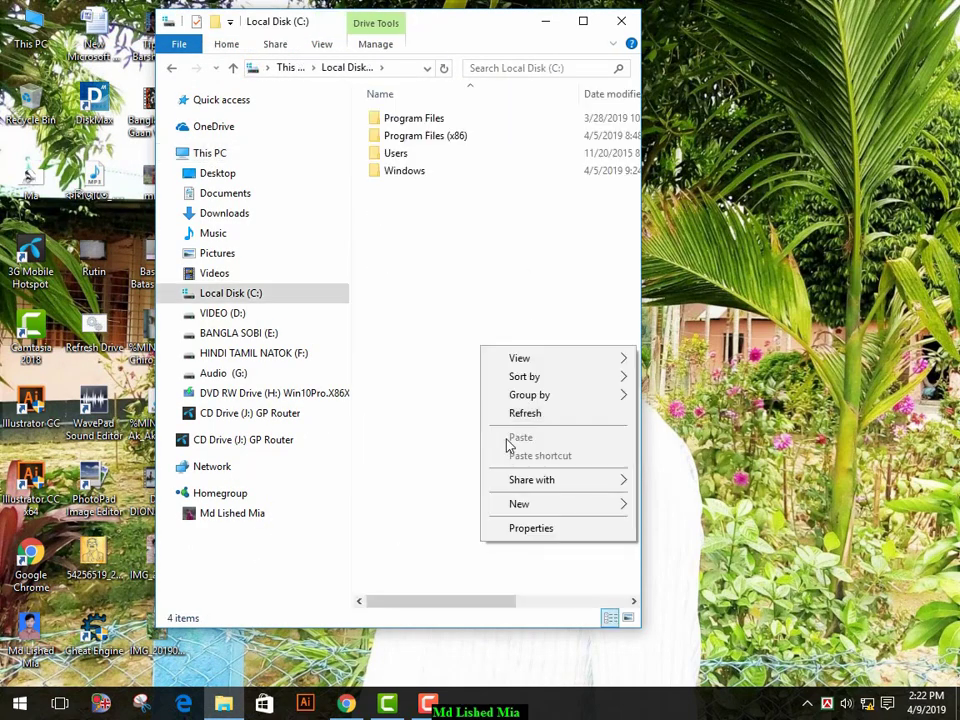
pyautogui.click(542, 528)
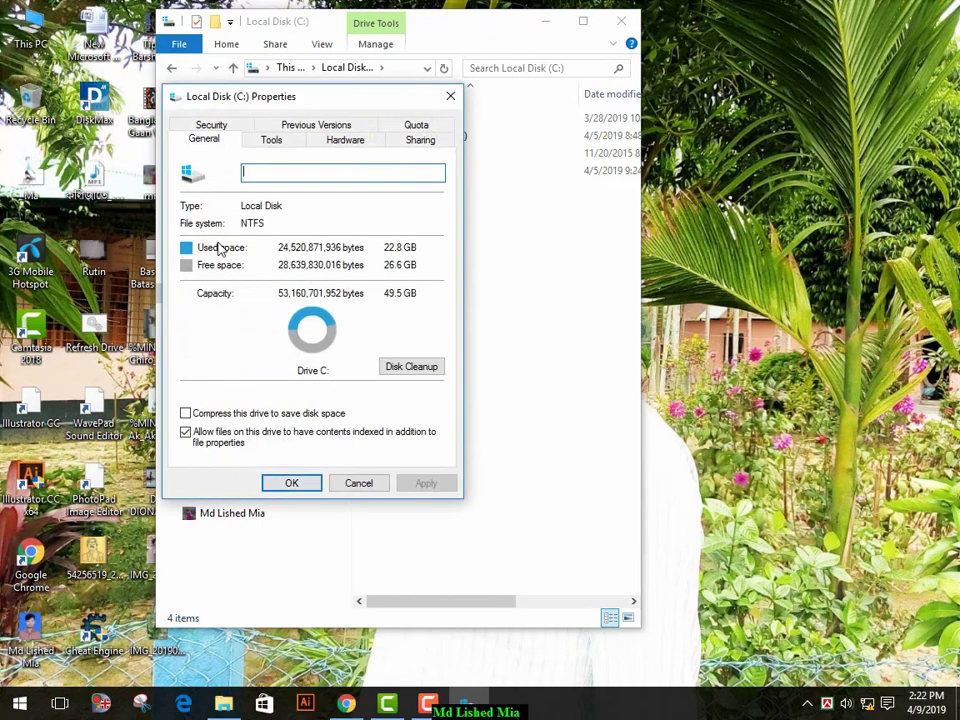
pyautogui.click(420, 370)
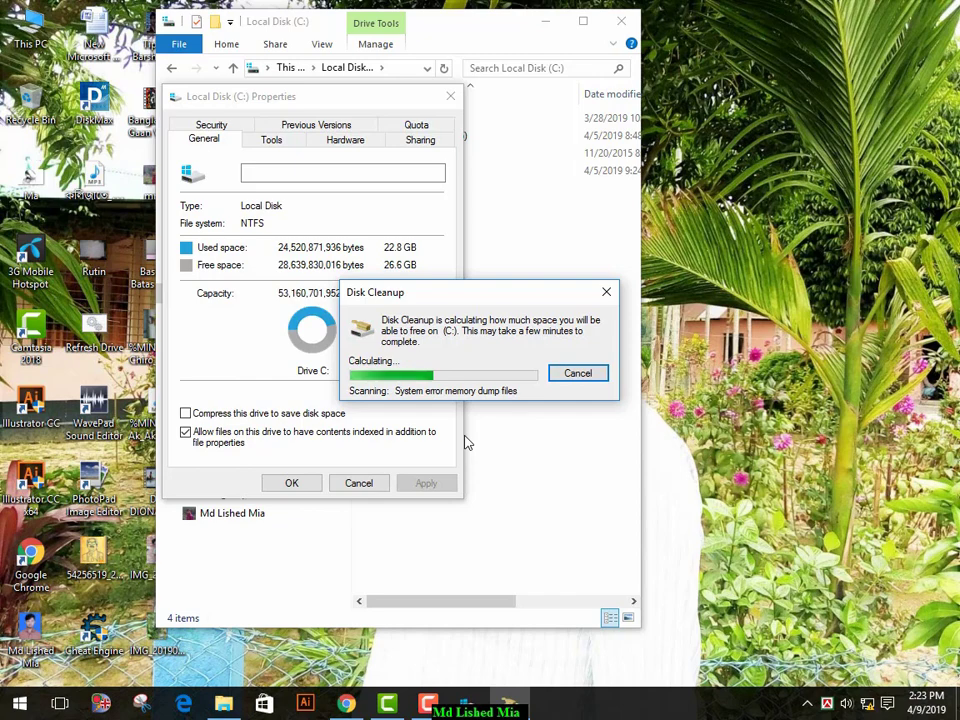
pyautogui.rightClick(759, 104)
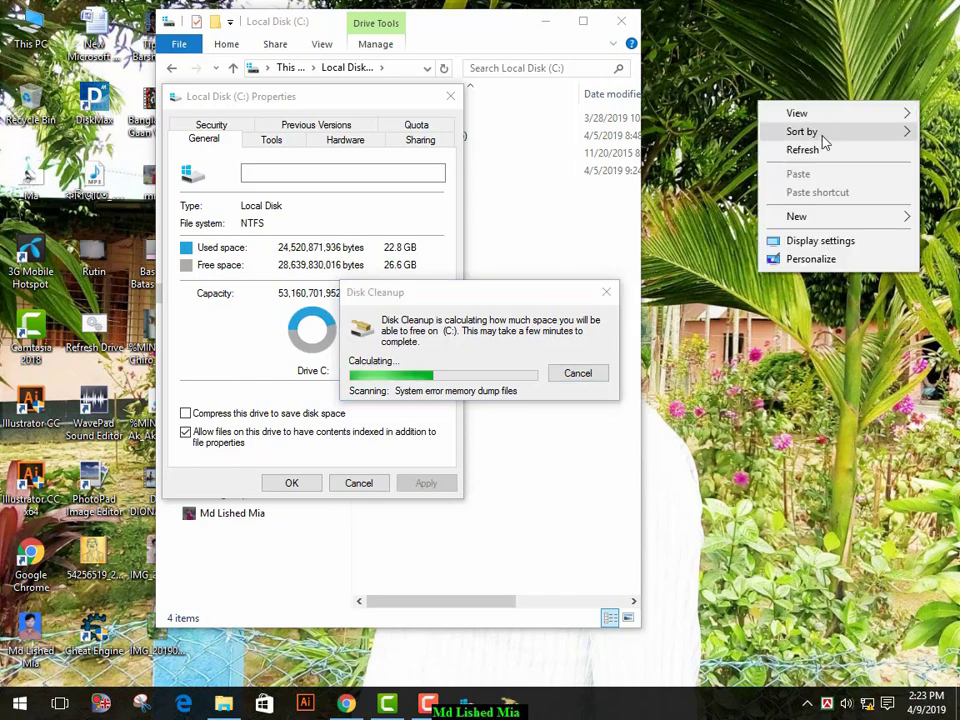
pyautogui.click(806, 150)
pyautogui.rightClick(737, 73)
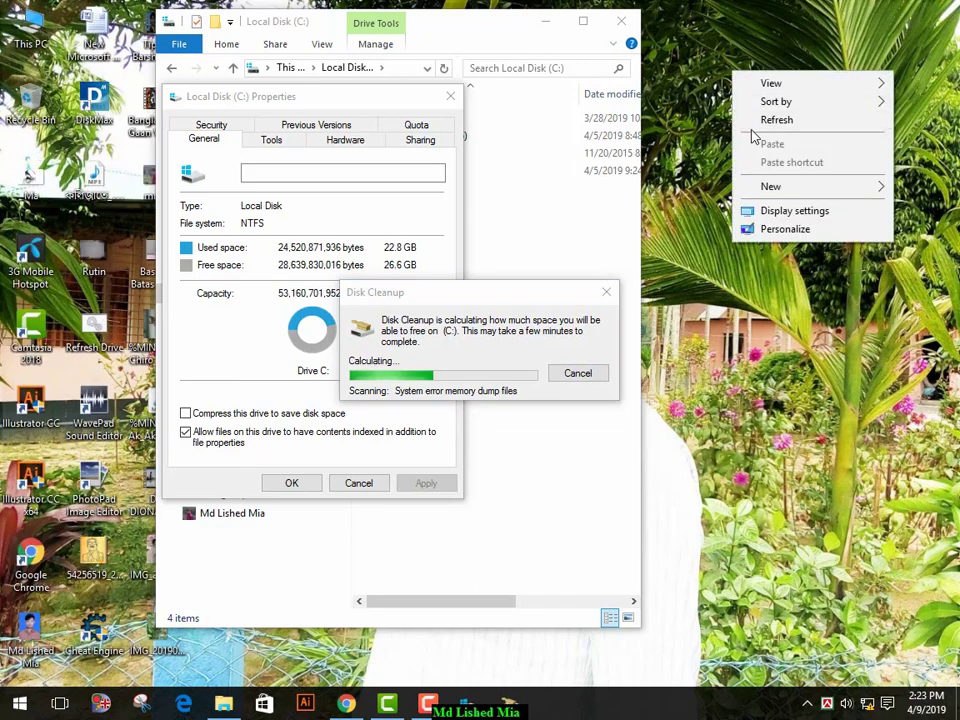
pyautogui.click(768, 121)
pyautogui.rightClick(706, 66)
pyautogui.click(737, 107)
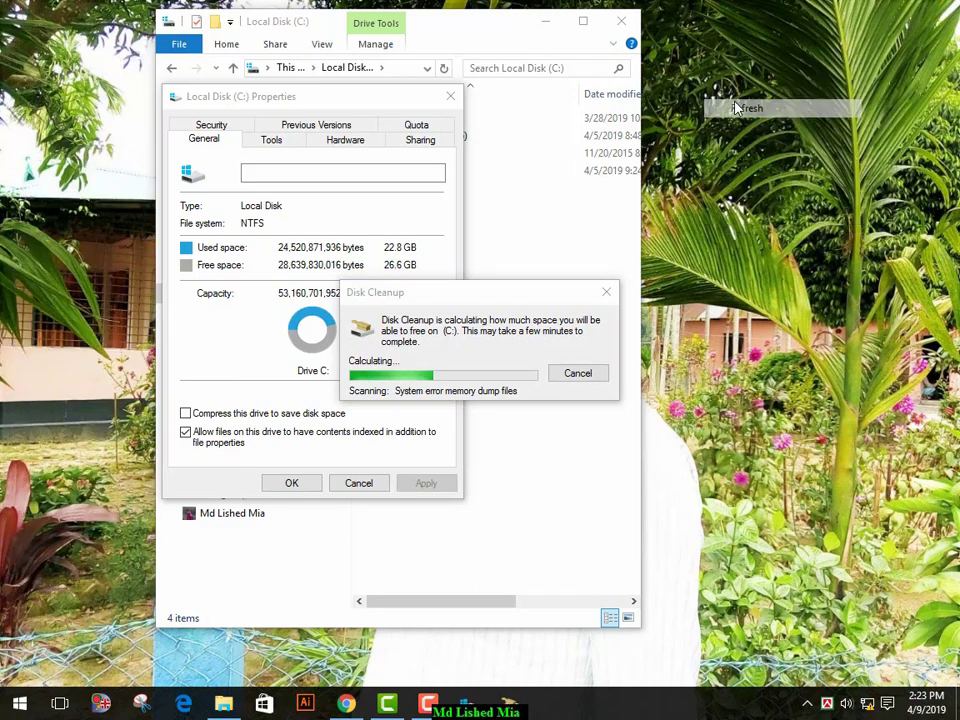
pyautogui.rightClick(703, 80)
pyautogui.click(735, 122)
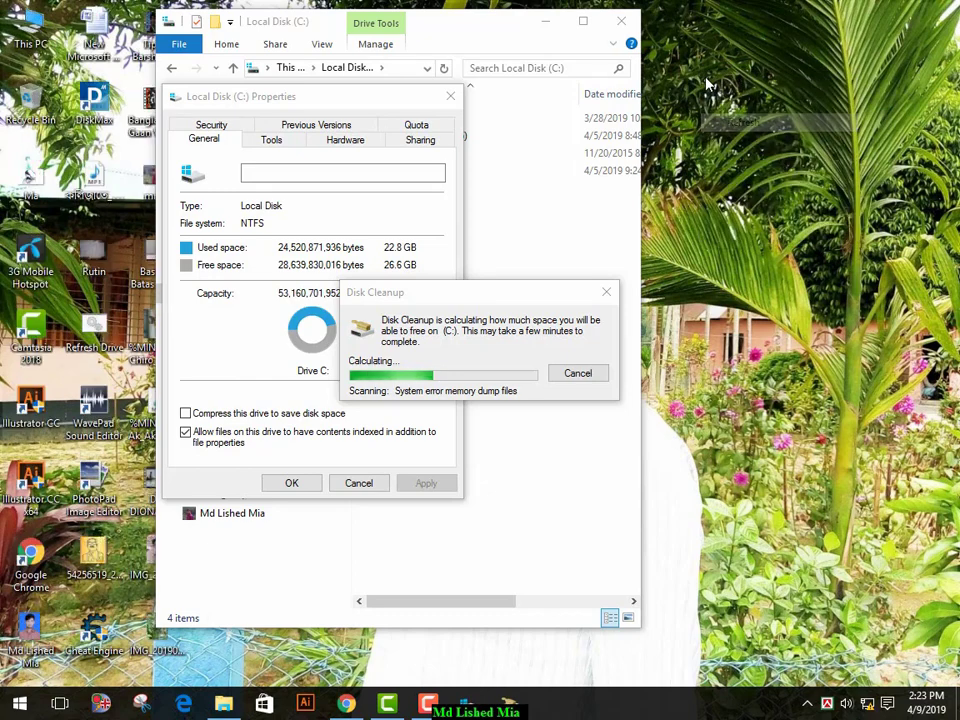
pyautogui.rightClick(711, 76)
pyautogui.click(738, 124)
pyautogui.rightClick(711, 58)
pyautogui.click(733, 101)
pyautogui.rightClick(678, 46)
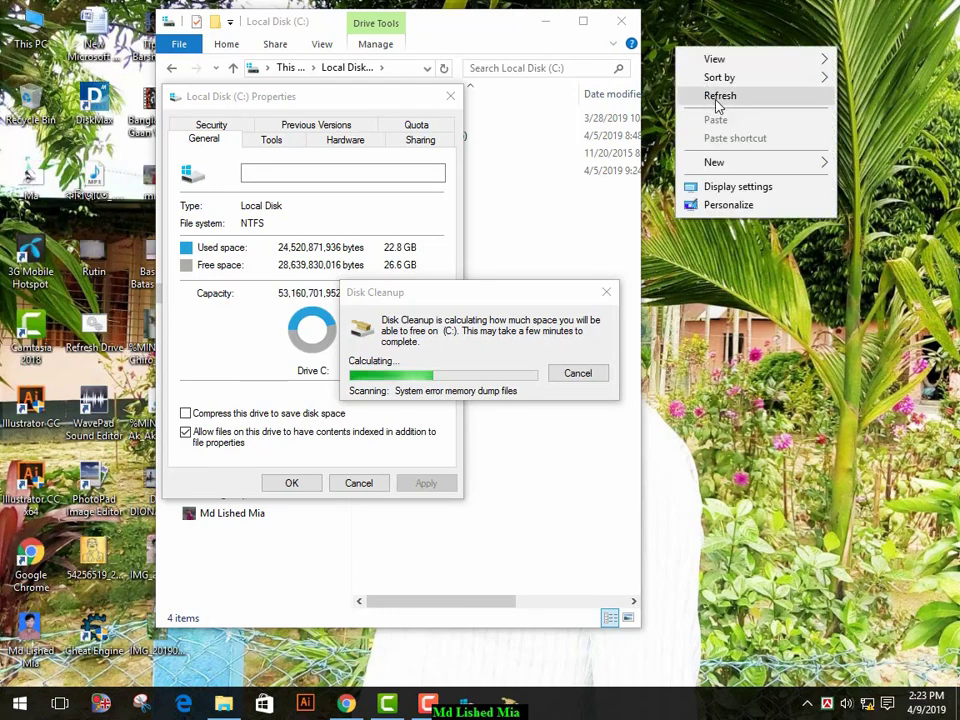
pyautogui.click(780, 101)
pyautogui.rightClick(719, 62)
pyautogui.click(745, 107)
pyautogui.rightClick(710, 66)
pyautogui.click(735, 118)
pyautogui.rightClick(709, 80)
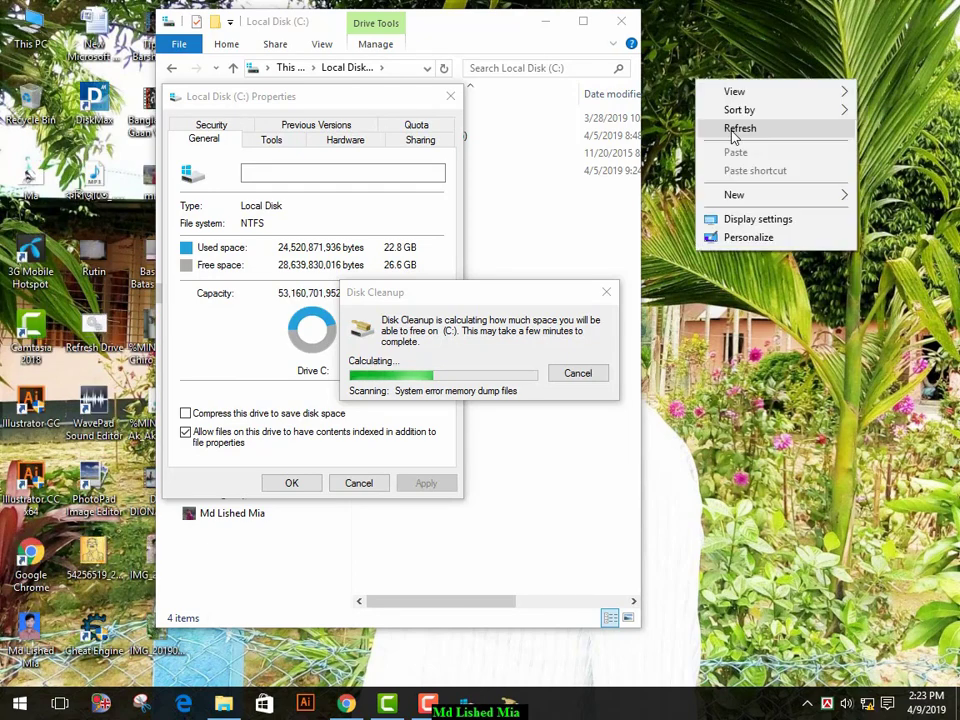
pyautogui.click(733, 130)
pyautogui.rightClick(710, 95)
pyautogui.click(739, 143)
pyautogui.rightClick(707, 100)
pyautogui.click(748, 150)
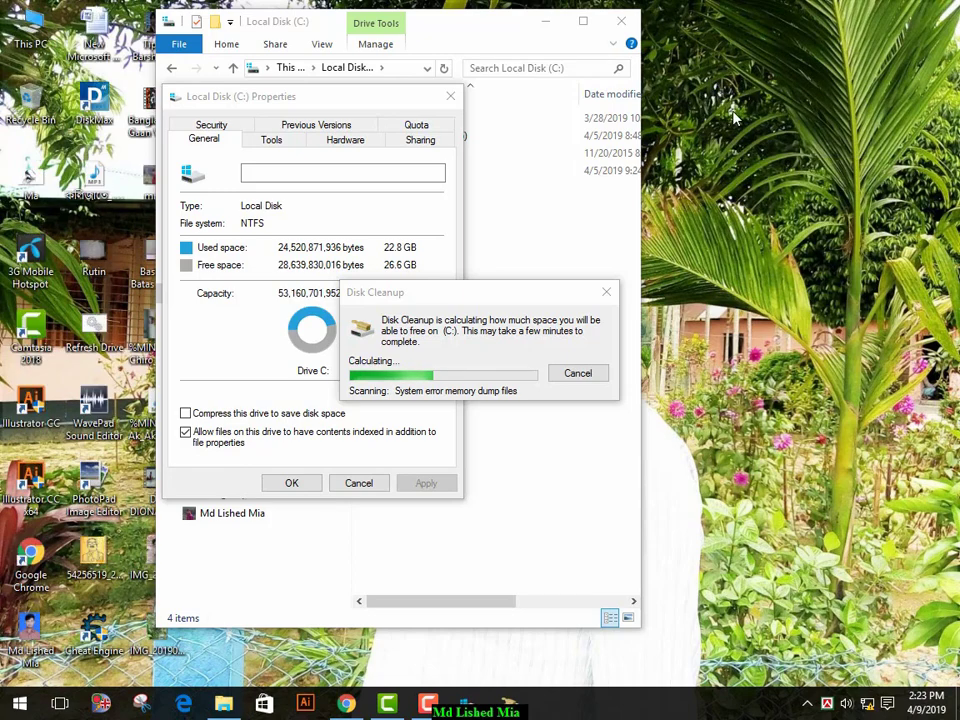
pyautogui.rightClick(712, 139)
pyautogui.click(745, 186)
pyautogui.rightClick(718, 82)
pyautogui.click(733, 128)
pyautogui.rightClick(712, 78)
pyautogui.click(745, 122)
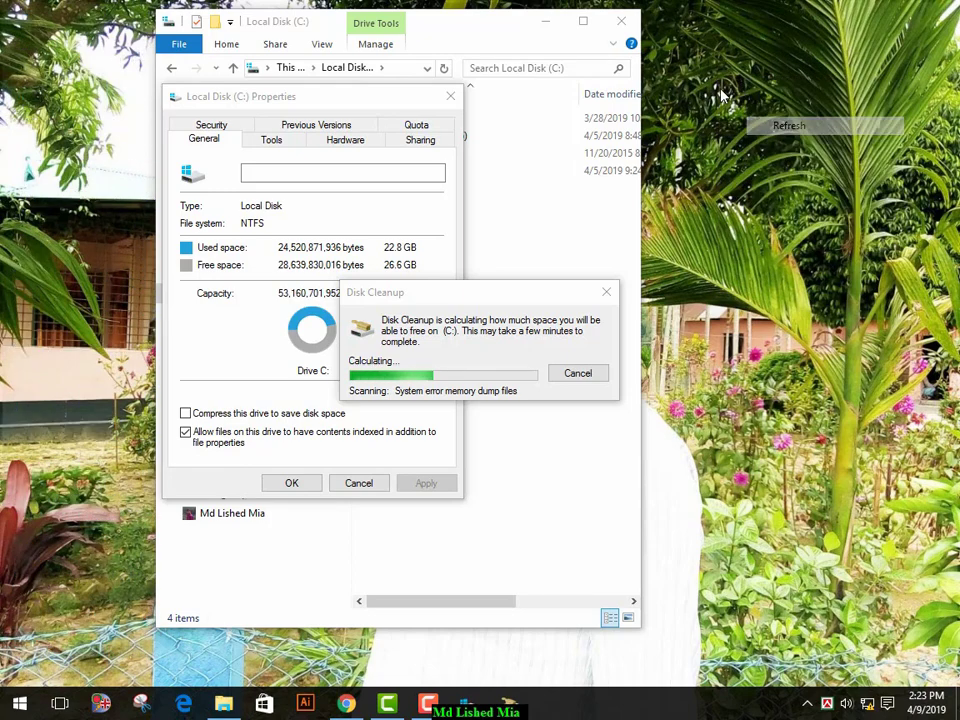
pyautogui.rightClick(715, 92)
pyautogui.click(745, 137)
pyautogui.rightClick(718, 104)
pyautogui.click(749, 150)
pyautogui.rightClick(722, 121)
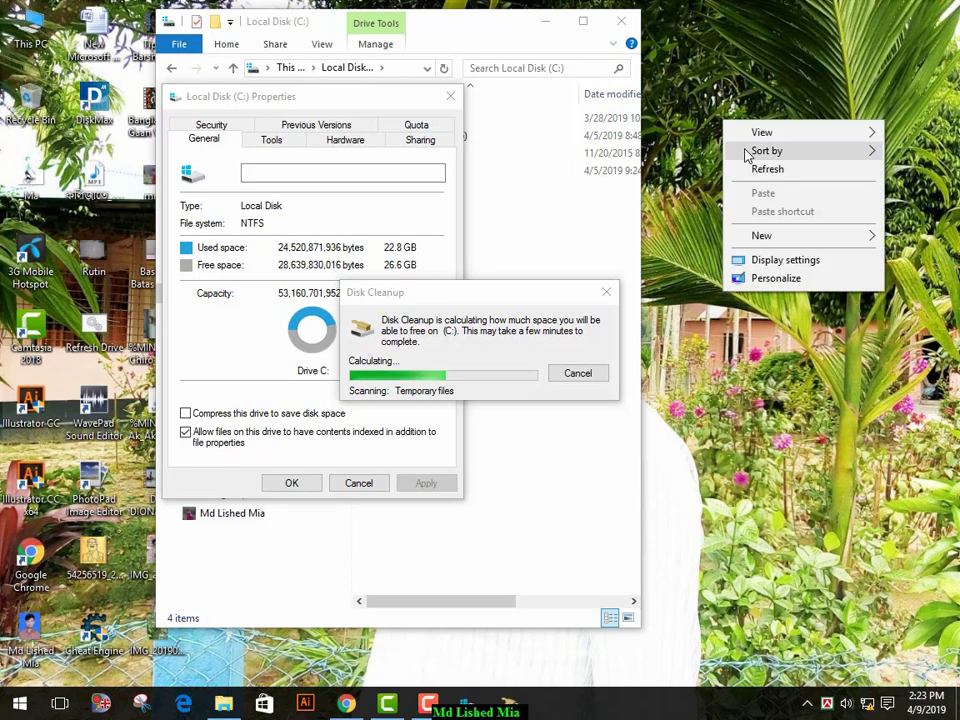
pyautogui.click(748, 168)
pyautogui.rightClick(750, 125)
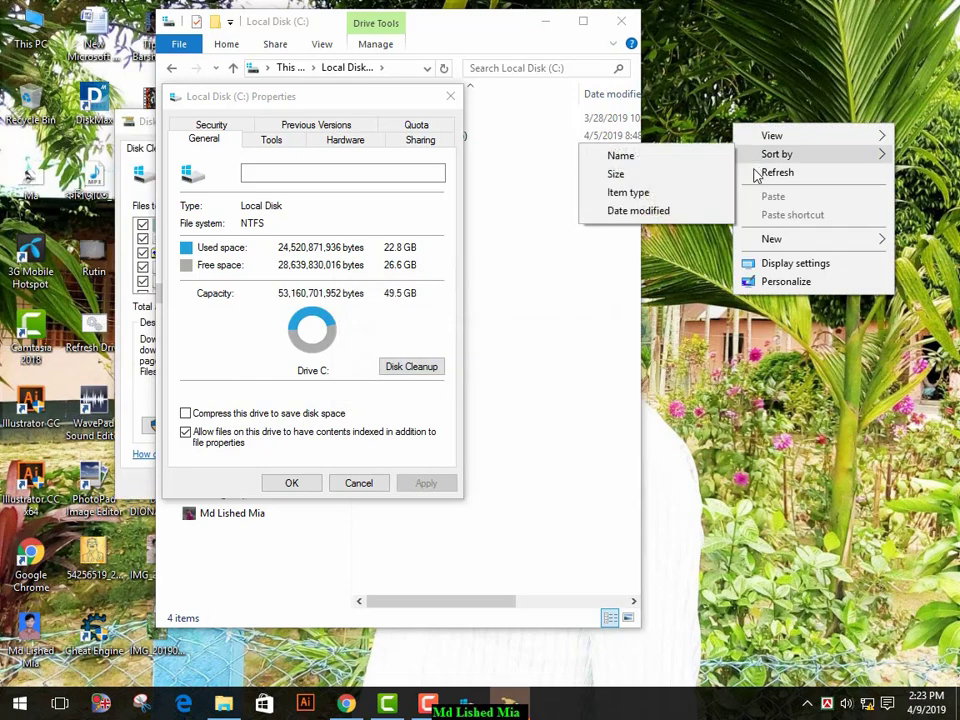
pyautogui.click(755, 170)
# Review the Disk Cleanup file list for drive C: and permanently delete the selected files.
pyautogui.moveTo(138, 125); pyautogui.dragTo(228, 130)
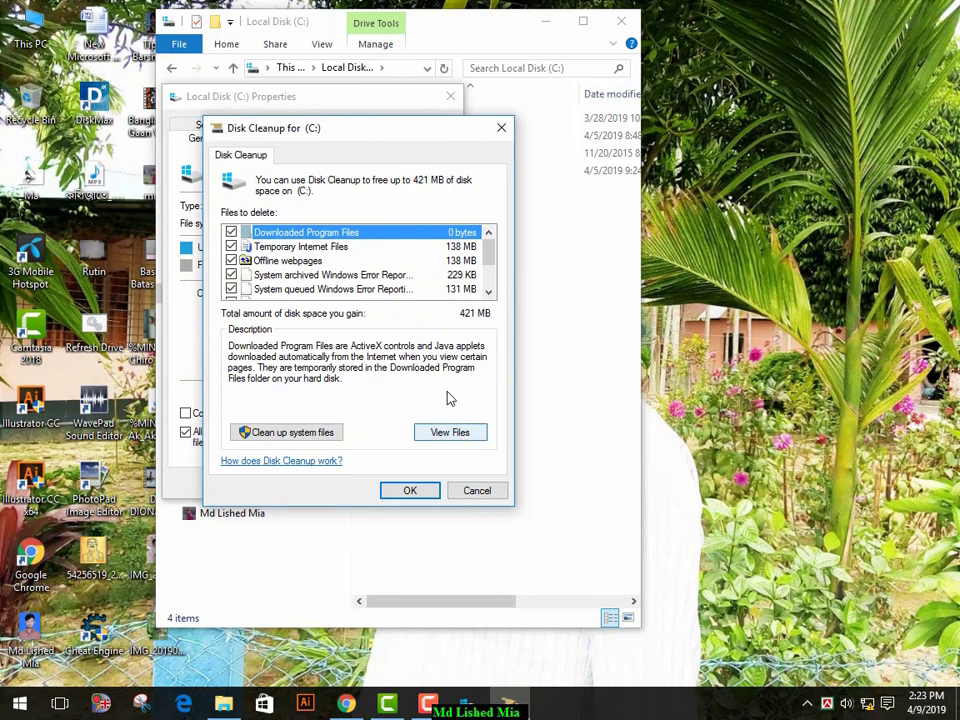
pyautogui.scroll(-2, 388, 287)
pyautogui.scroll(2, 388, 287)
pyautogui.scroll(-2, 388, 287)
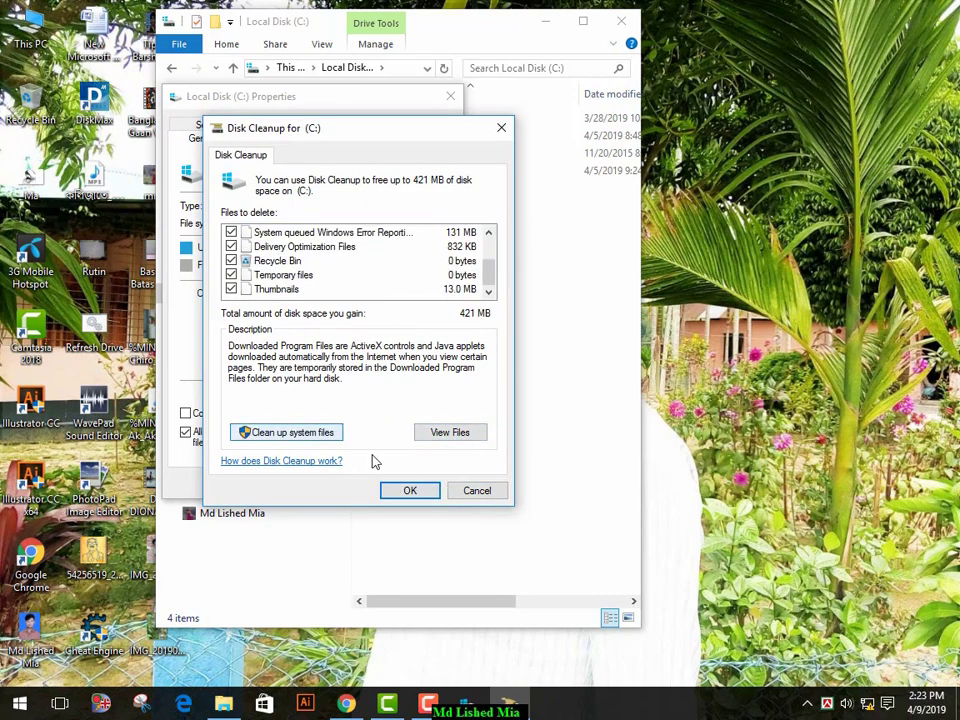
pyautogui.click(406, 495)
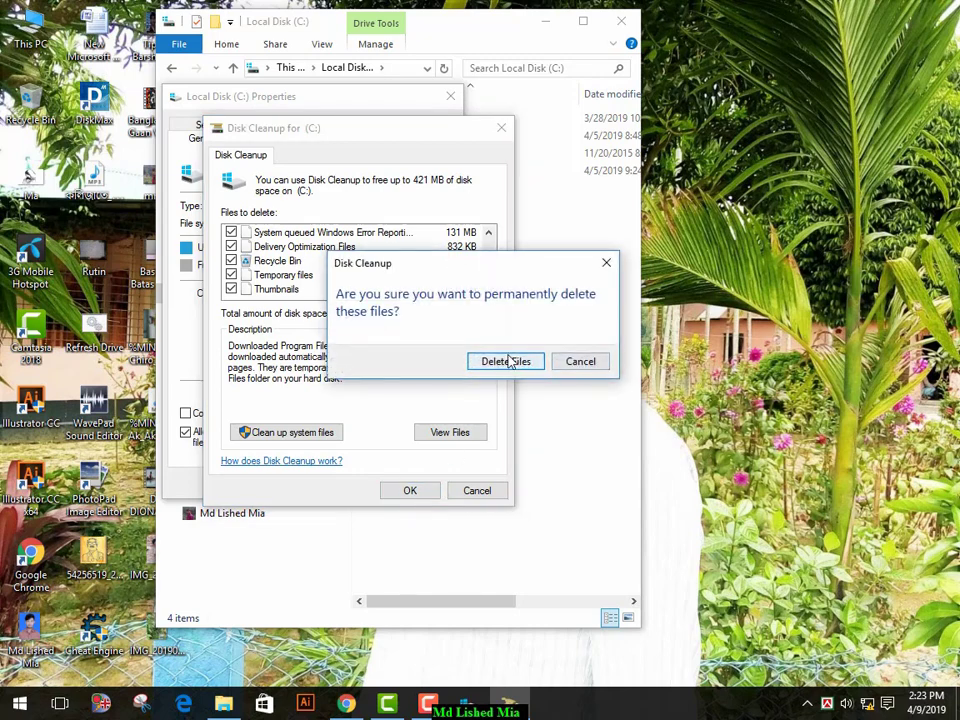
pyautogui.click(497, 364)
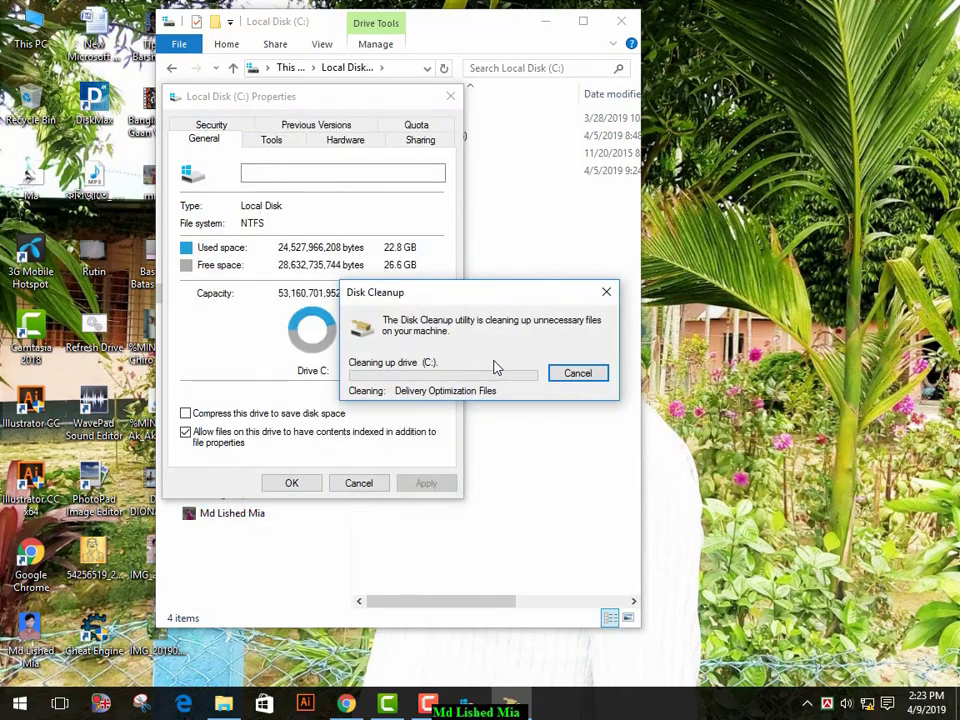
# Accept and close the Local Disk (C:) properties and return to the This PC drive overview.
pyautogui.rightClick(769, 64)
pyautogui.click(773, 118)
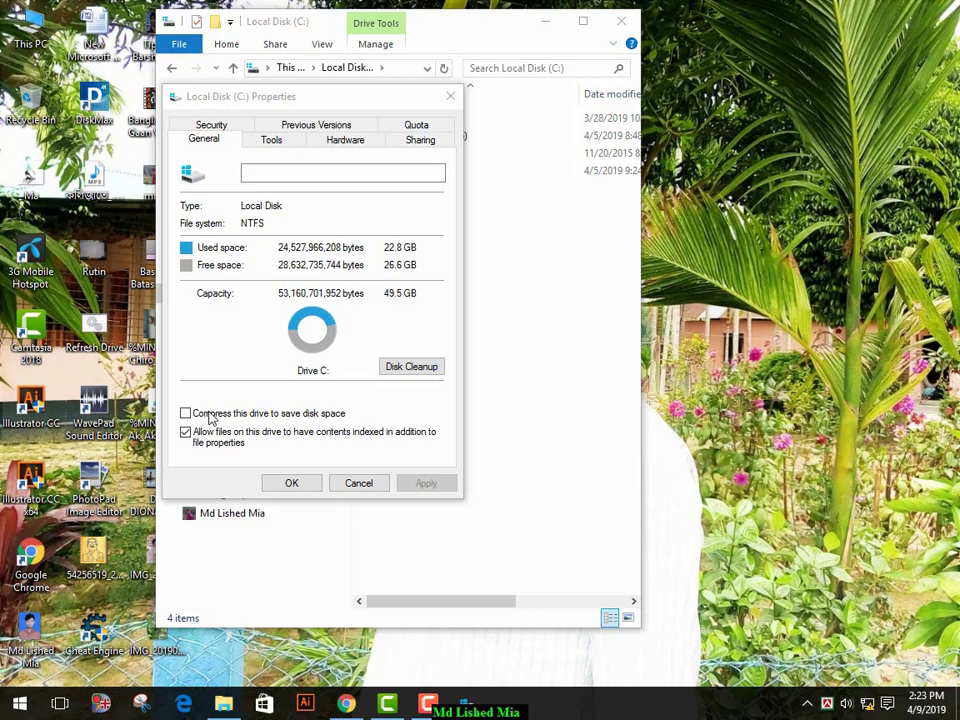
pyautogui.click(300, 485)
pyautogui.click(169, 68)
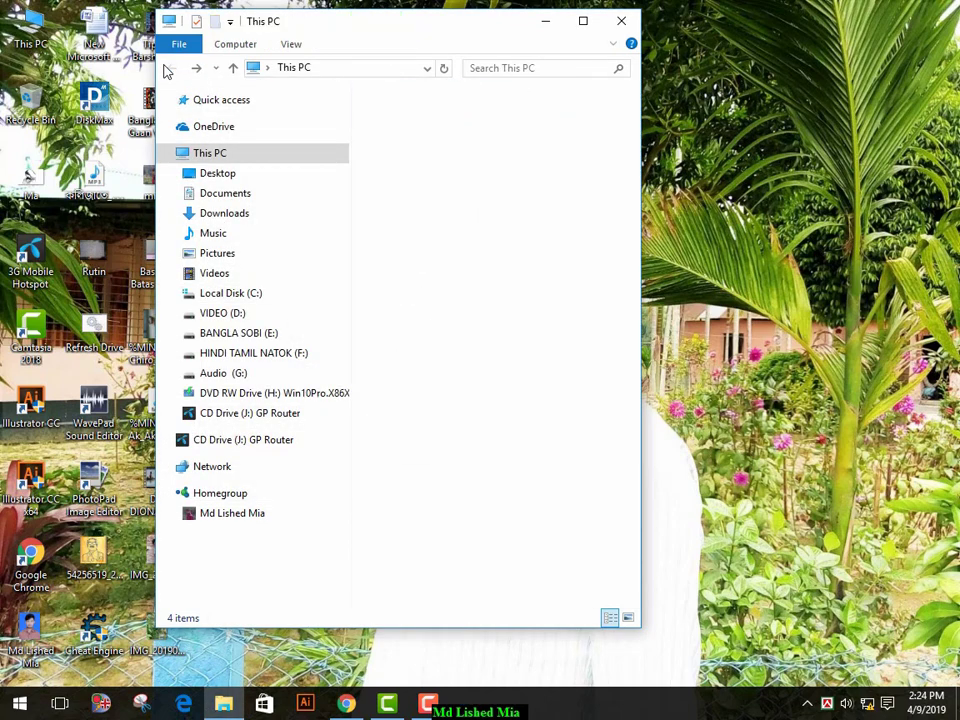
pyautogui.moveTo(476, 37); pyautogui.dragTo(604, 45)
# Refresh the desktop several times and close the This PC window.
pyautogui.rightClick(891, 77)
pyautogui.click(876, 122)
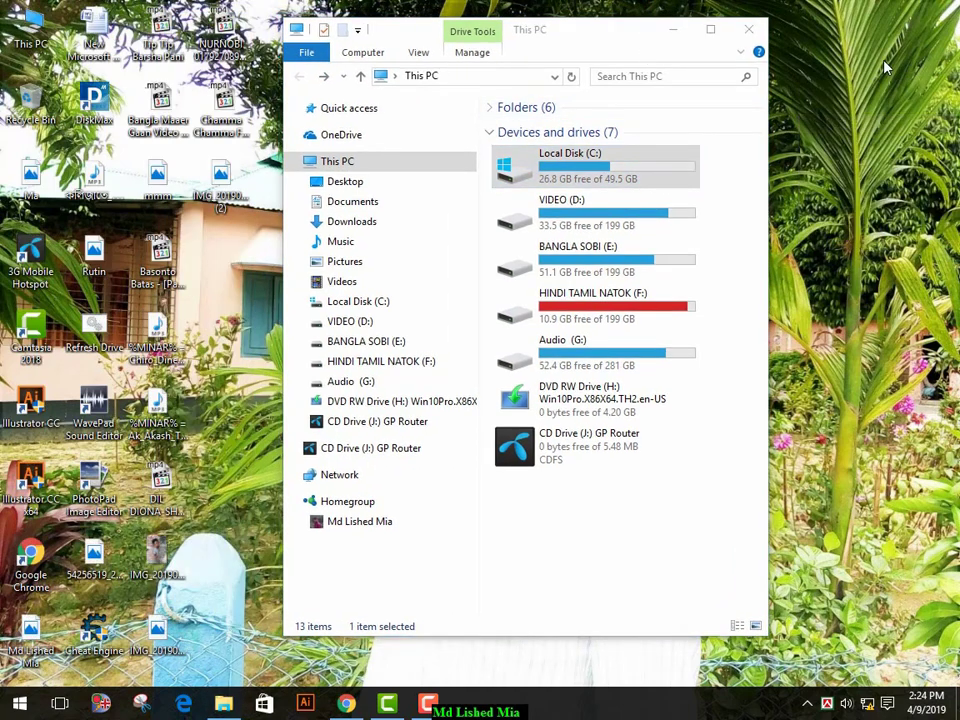
pyautogui.rightClick(860, 76)
pyautogui.click(861, 120)
pyautogui.rightClick(855, 76)
pyautogui.click(855, 122)
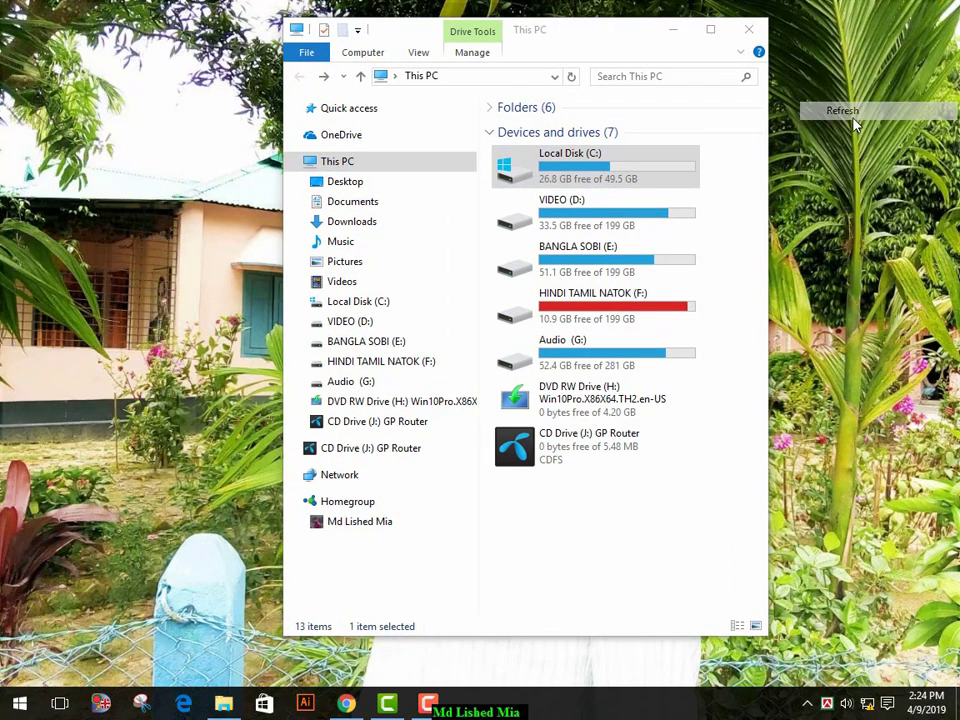
pyautogui.click(749, 29)
pyautogui.rightClick(563, 63)
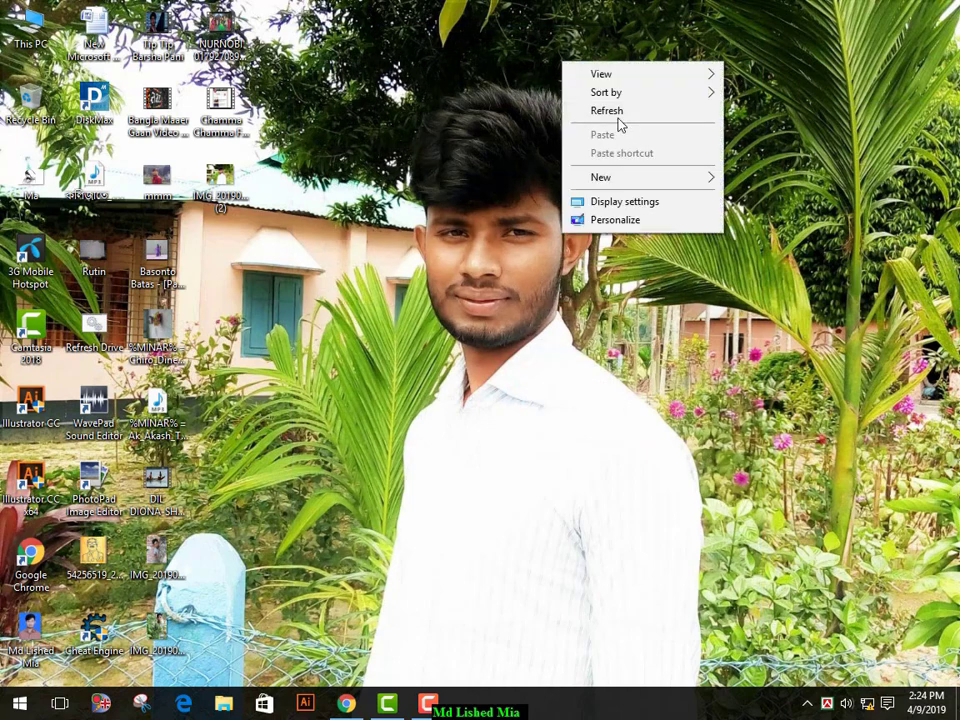
pyautogui.click(620, 112)
# Open the Recent folder by running the command recent.
pyautogui.click(22, 708)
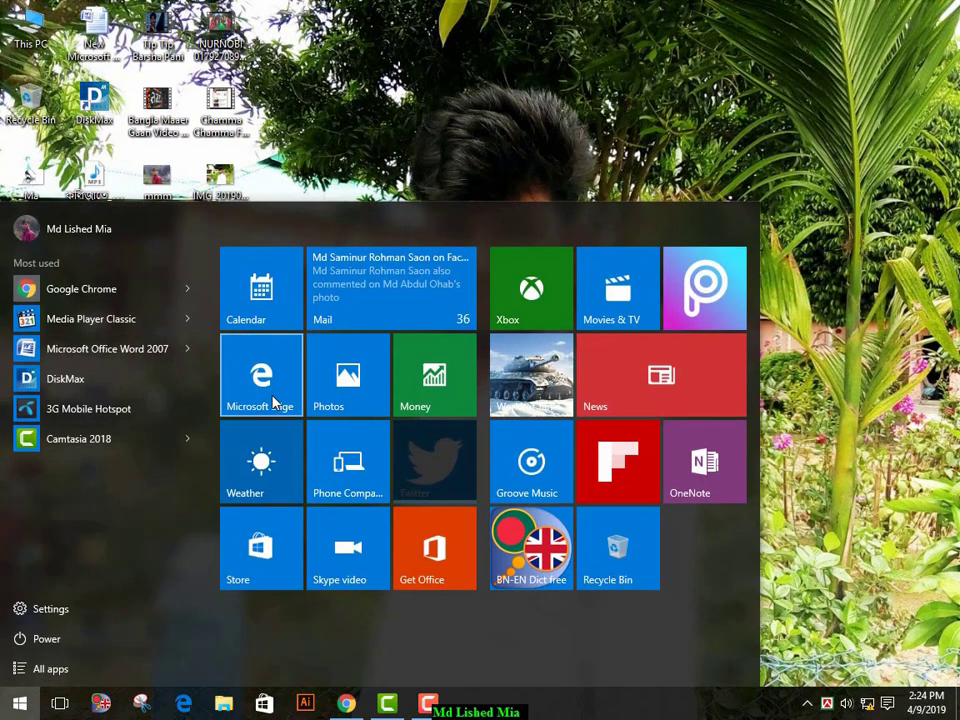
pyautogui.press('super+r')
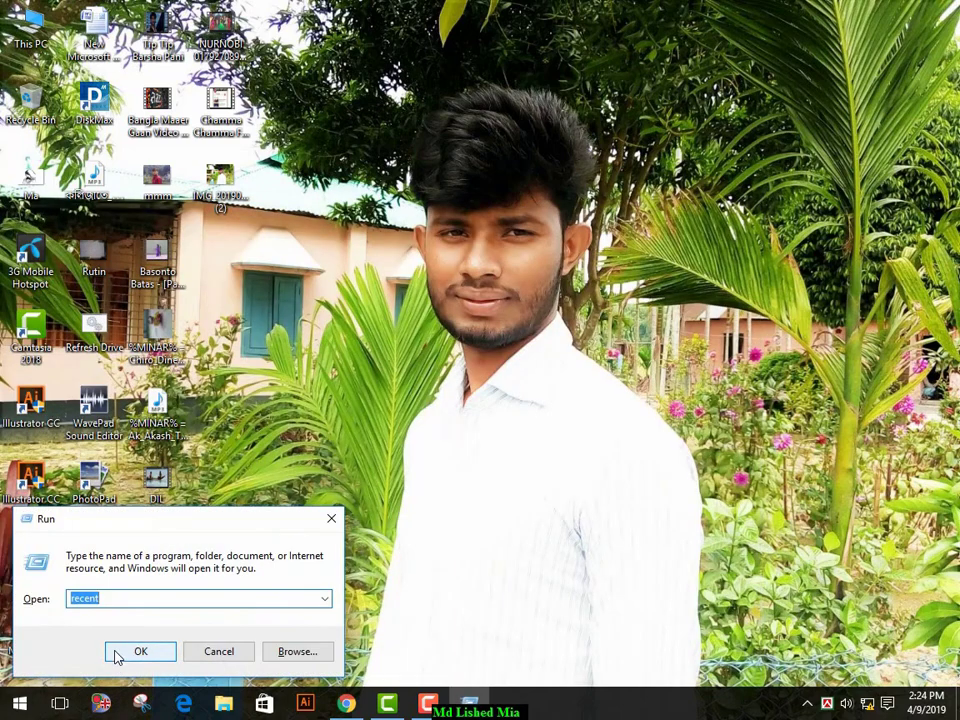
pyautogui.click(140, 651)
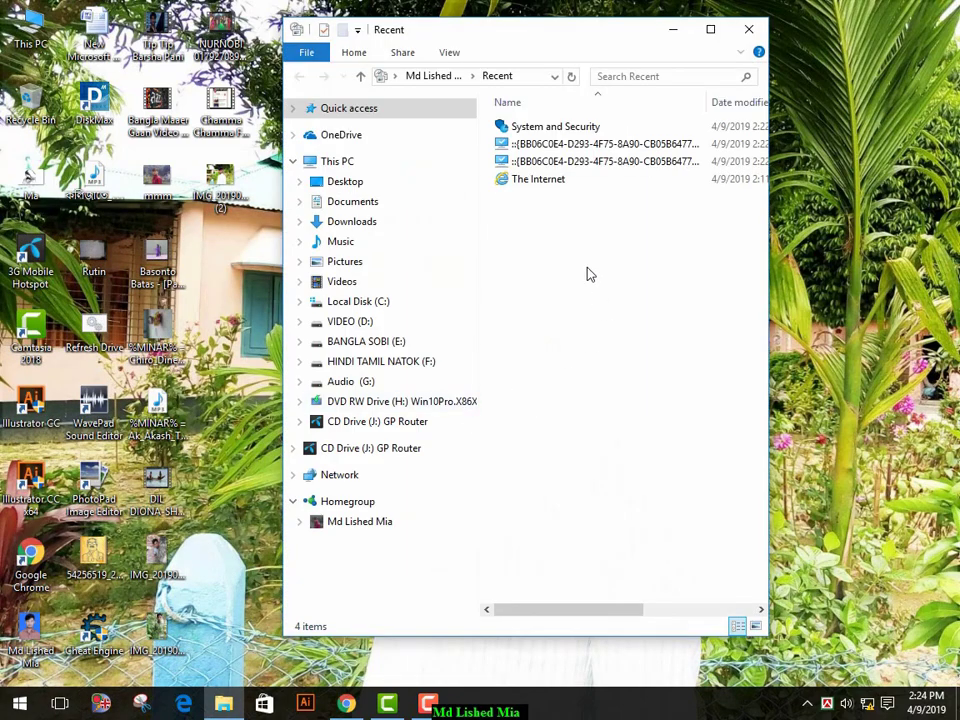
# Delete all items in the Recent folder, close its window and refresh the desktop.
pyautogui.moveTo(605, 305); pyautogui.dragTo(512, 126)
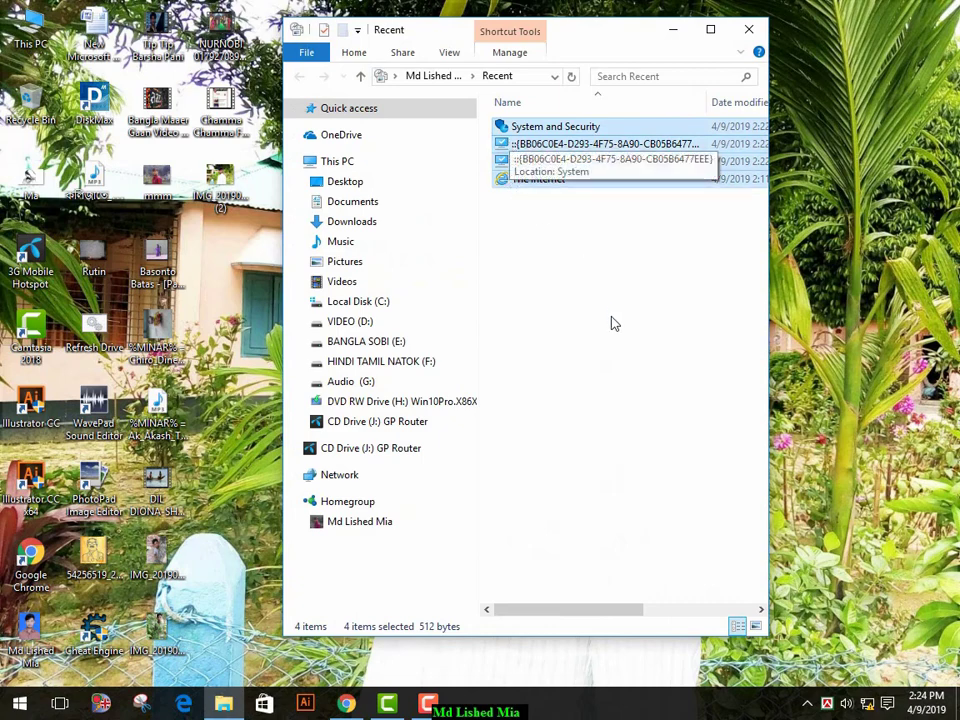
pyautogui.press('Delete')
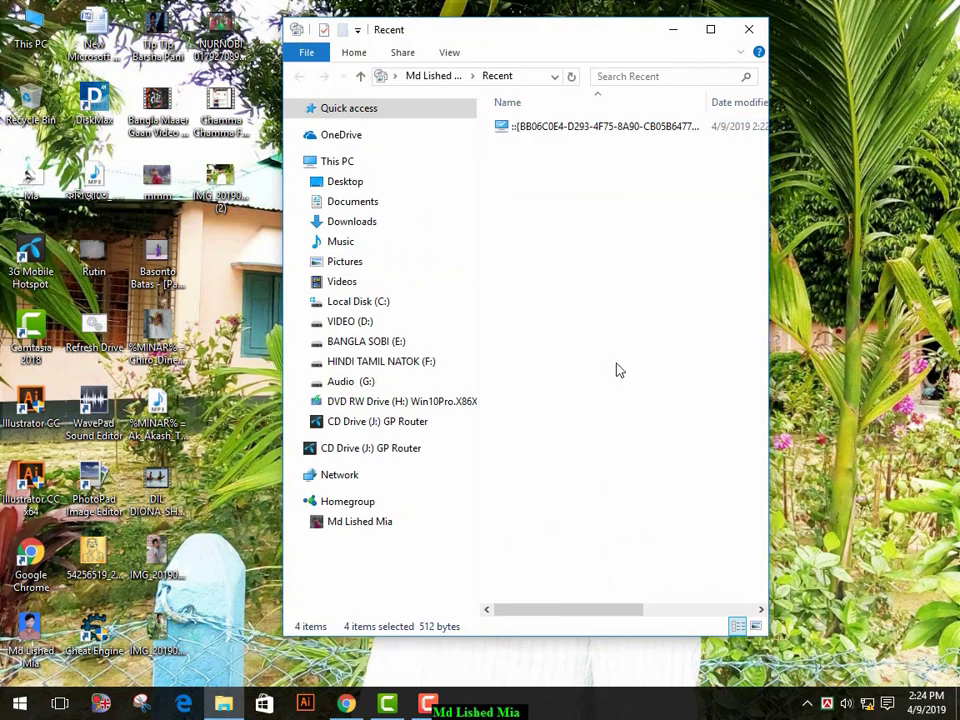
pyautogui.click(762, 31)
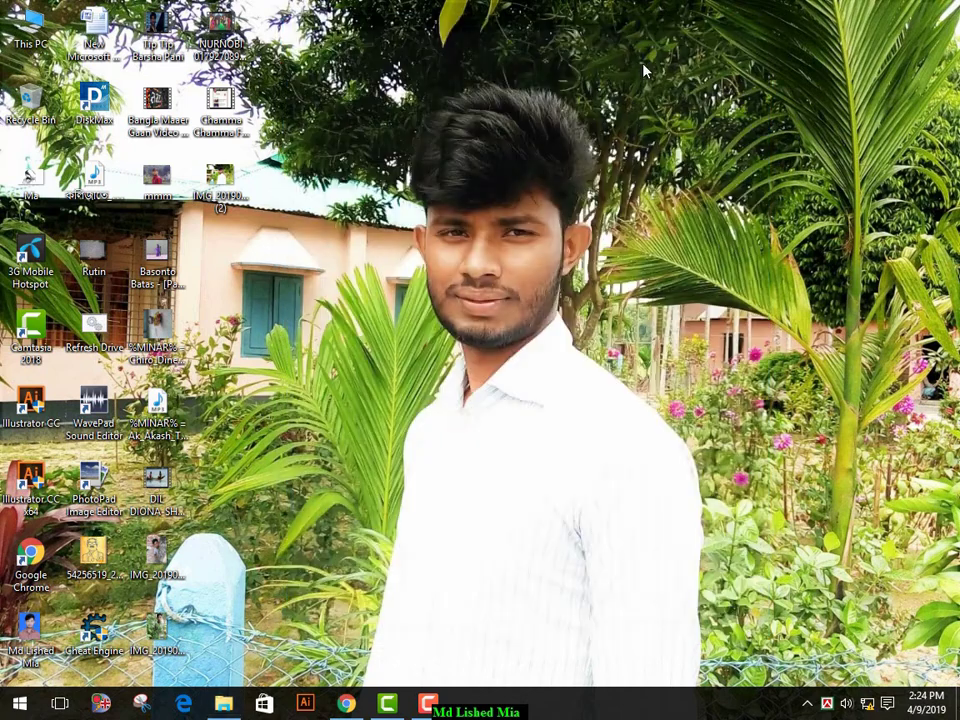
pyautogui.rightClick(336, 118)
pyautogui.click(370, 163)
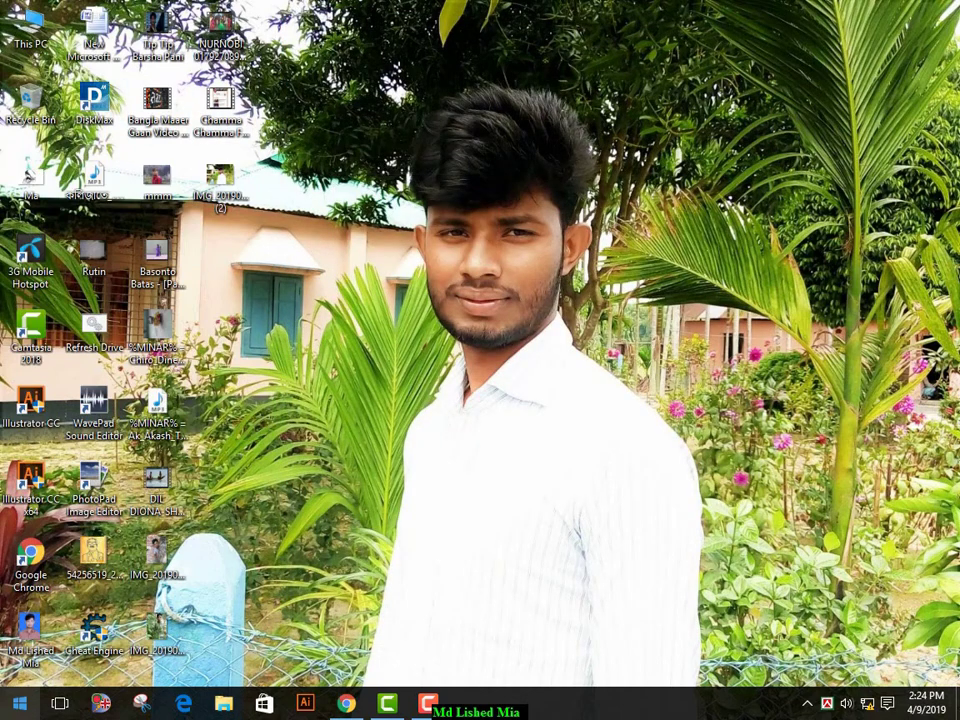
# Open the Windows Temp folder by running the command temp.
pyautogui.click(19, 703)
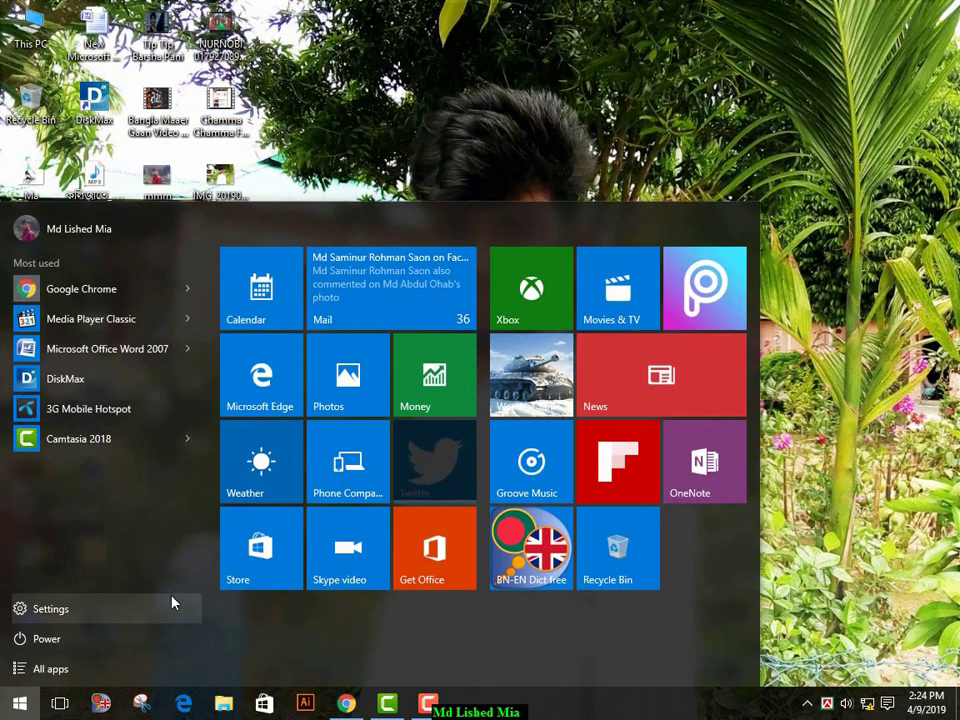
pyautogui.press('super+r')
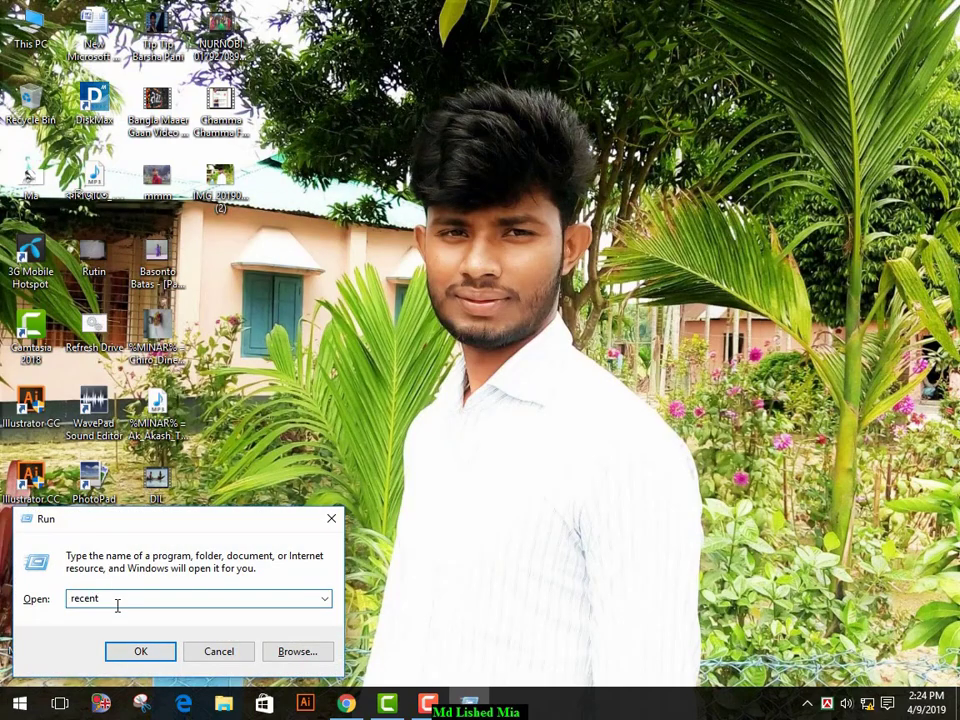
pyautogui.press('BackSpace')
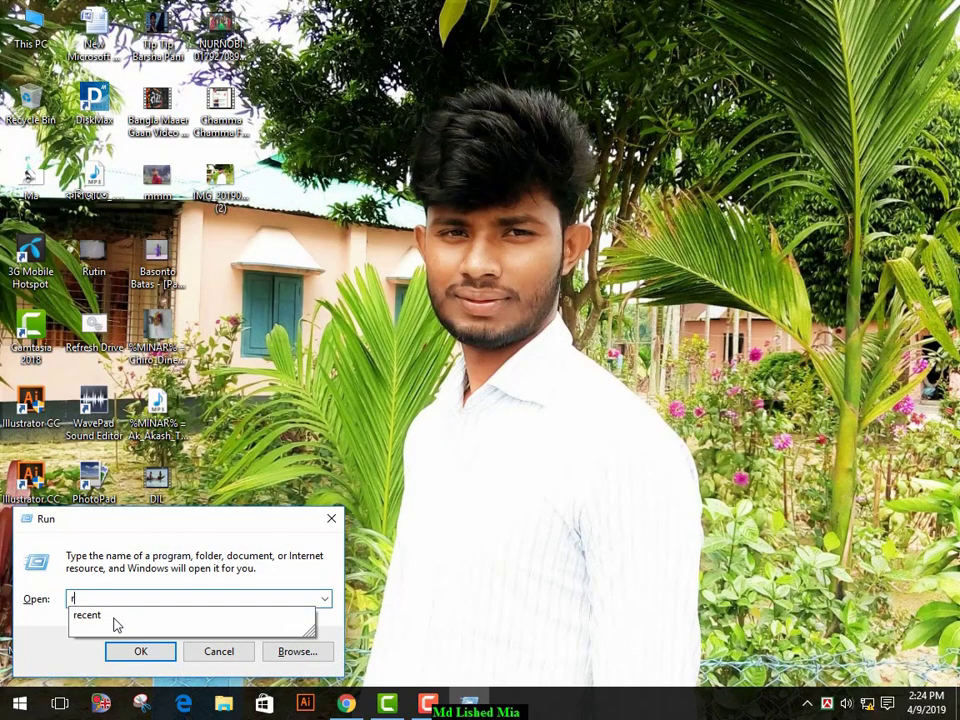
pyautogui.press('BackSpace')
pyautogui.write('t')
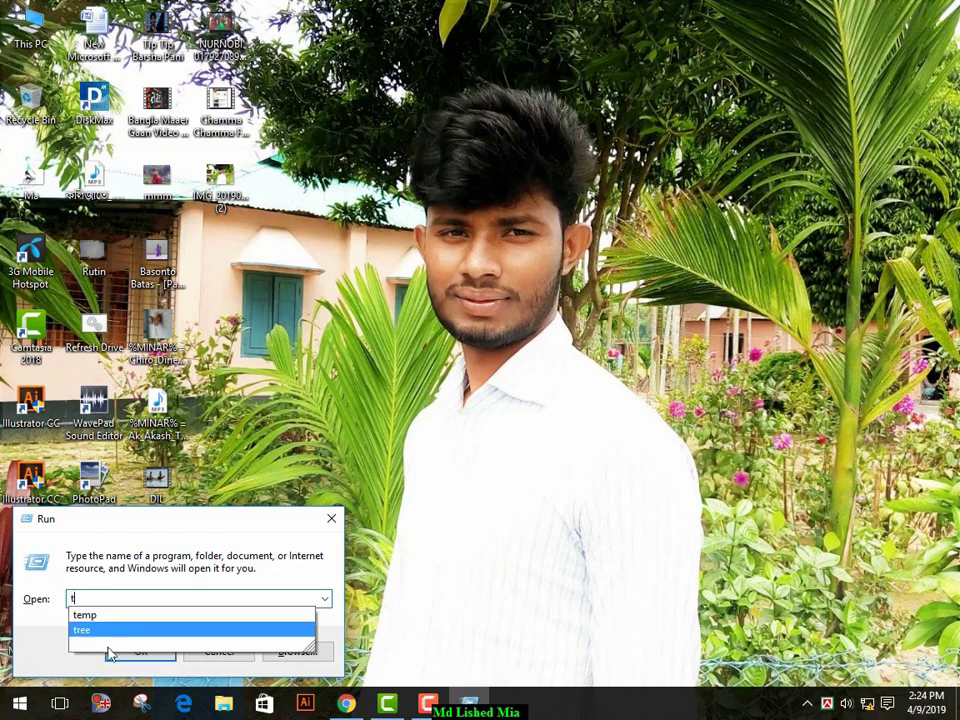
pyautogui.click(154, 630)
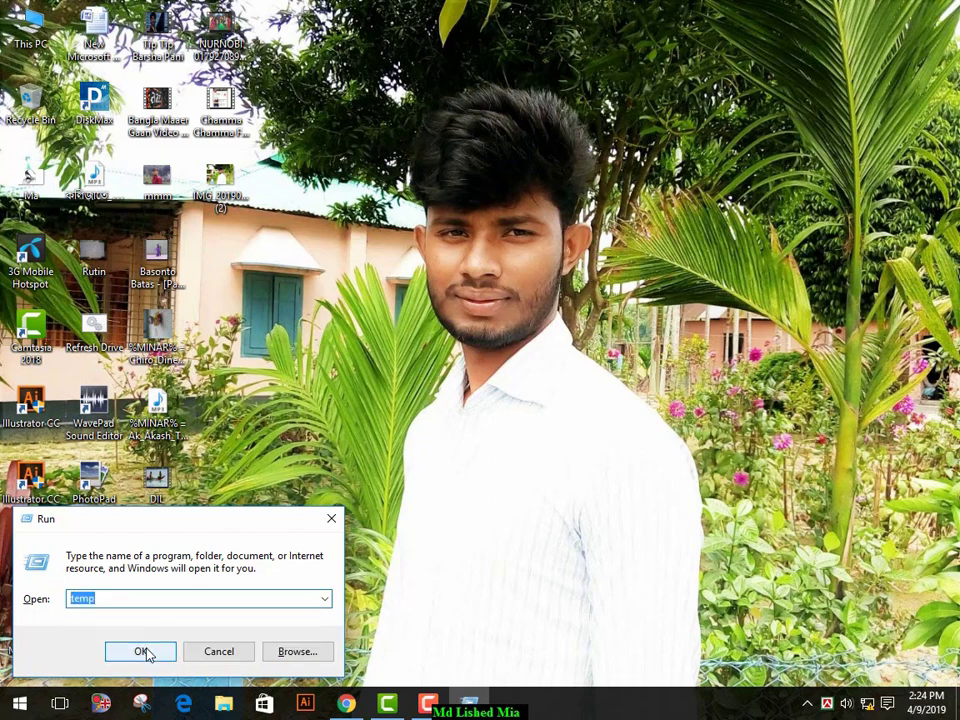
pyautogui.click(141, 652)
# Delete all items in the Windows Temp folder, skipping the file in use, and close the folder window.
pyautogui.moveTo(581, 226); pyautogui.dragTo(525, 129)
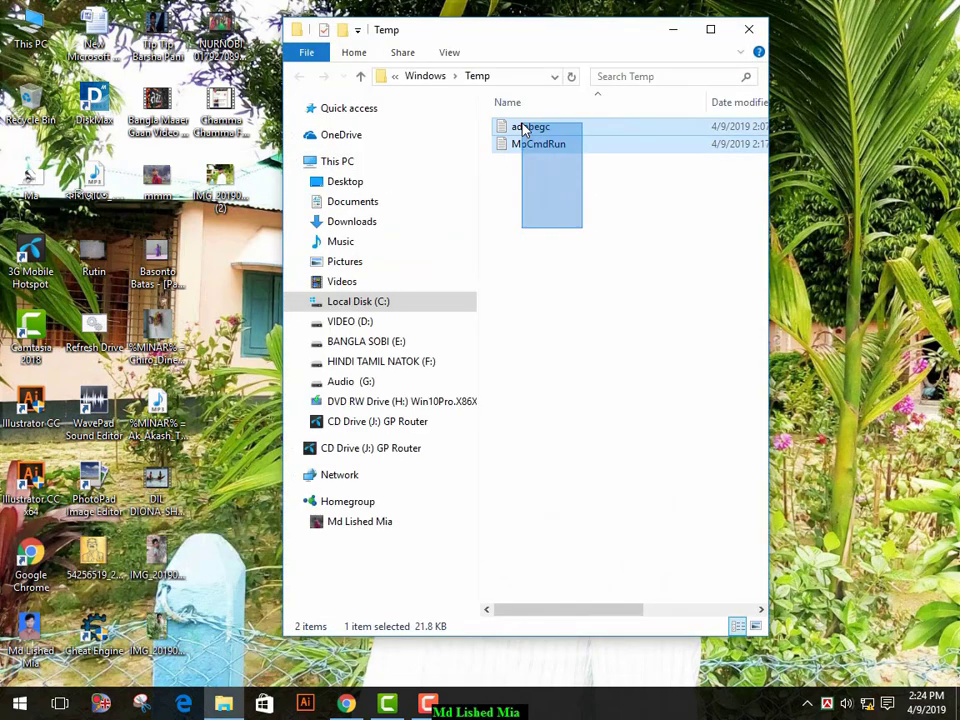
pyautogui.press('Delete')
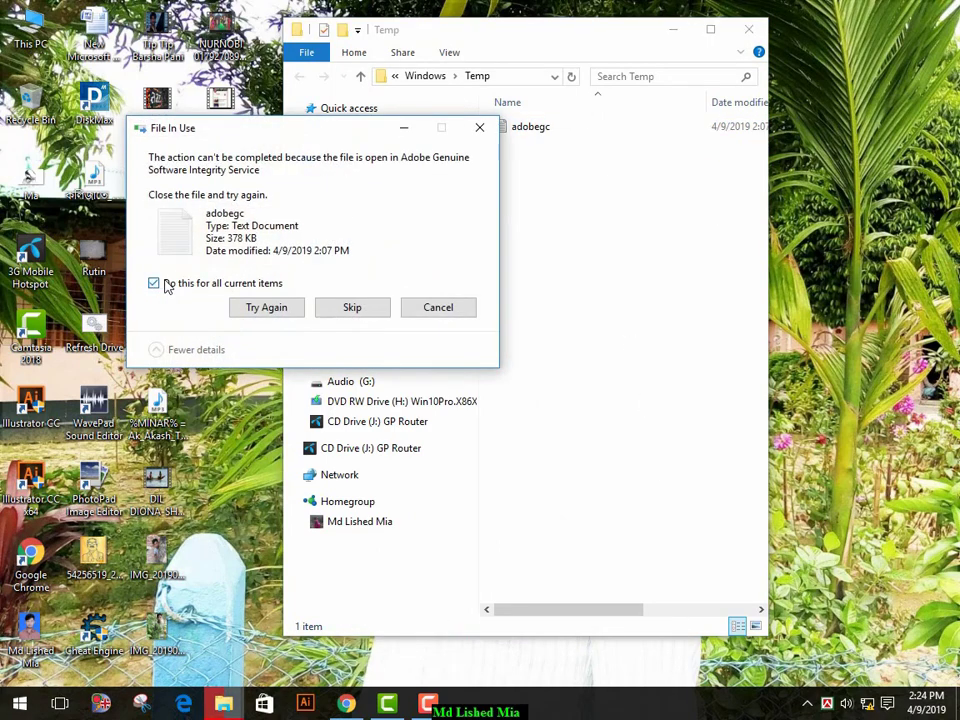
pyautogui.click(352, 308)
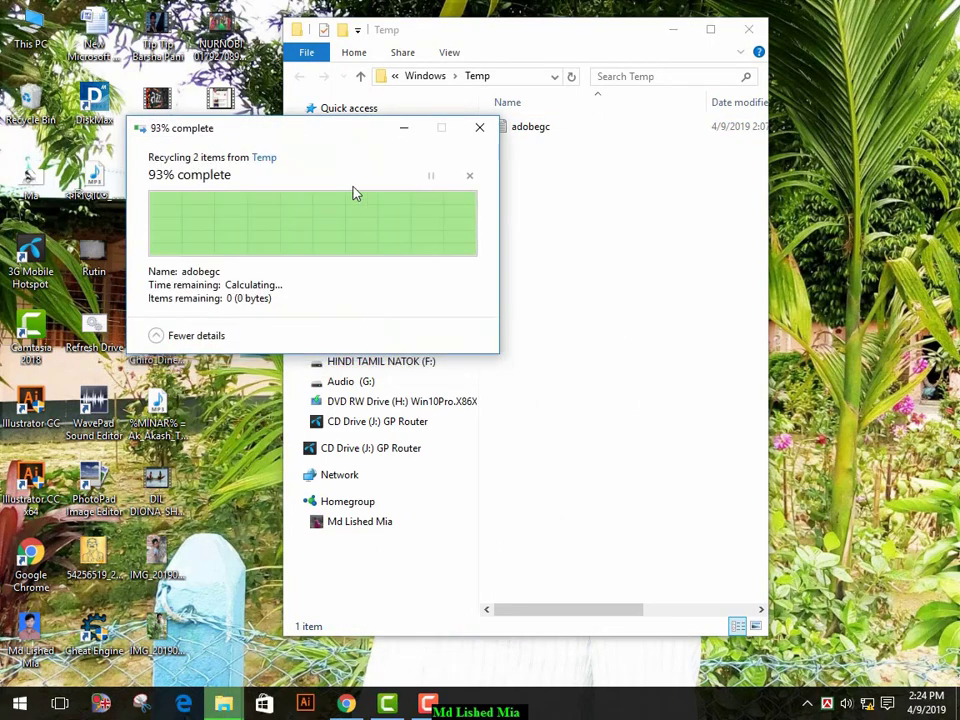
pyautogui.click(752, 33)
# Open the user account's local Temp folder by running the command %temp%.
pyautogui.click(5, 710)
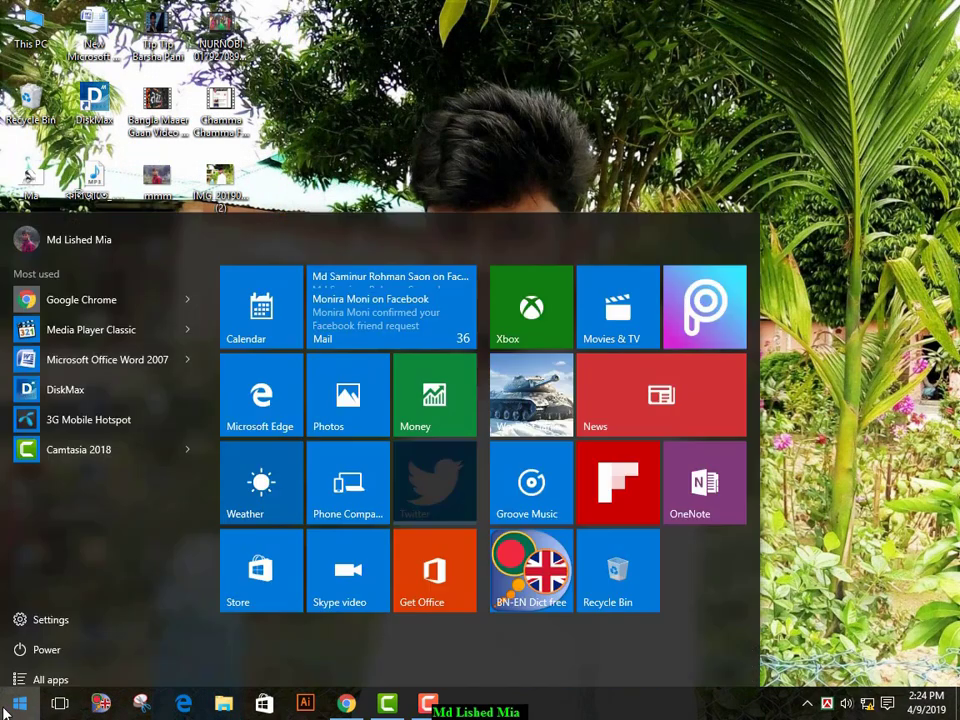
pyautogui.click(6, 710)
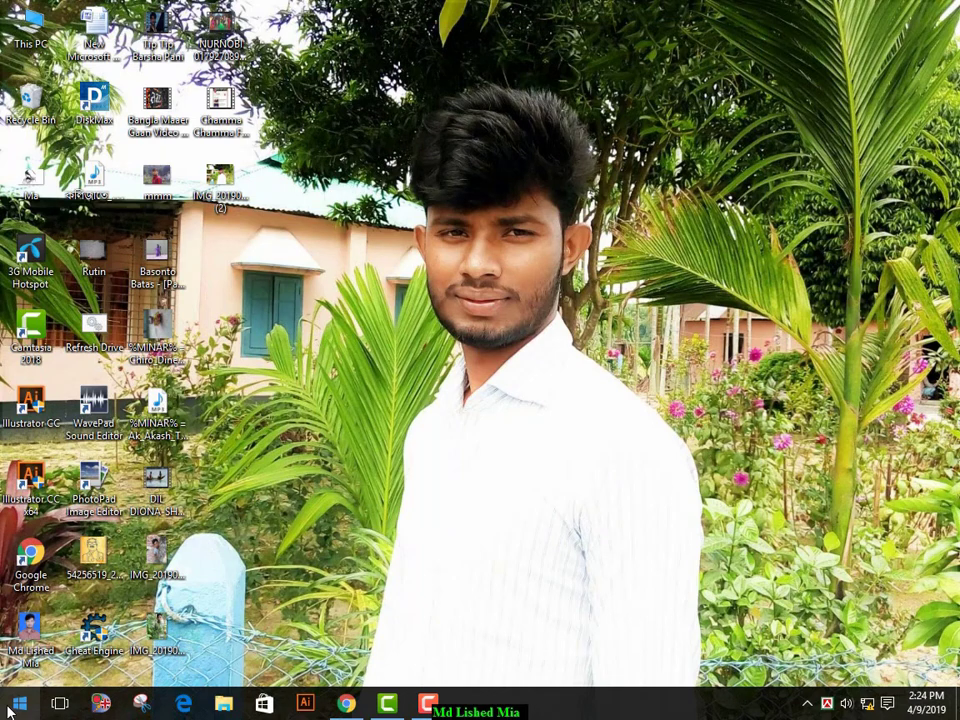
pyautogui.click(7, 710)
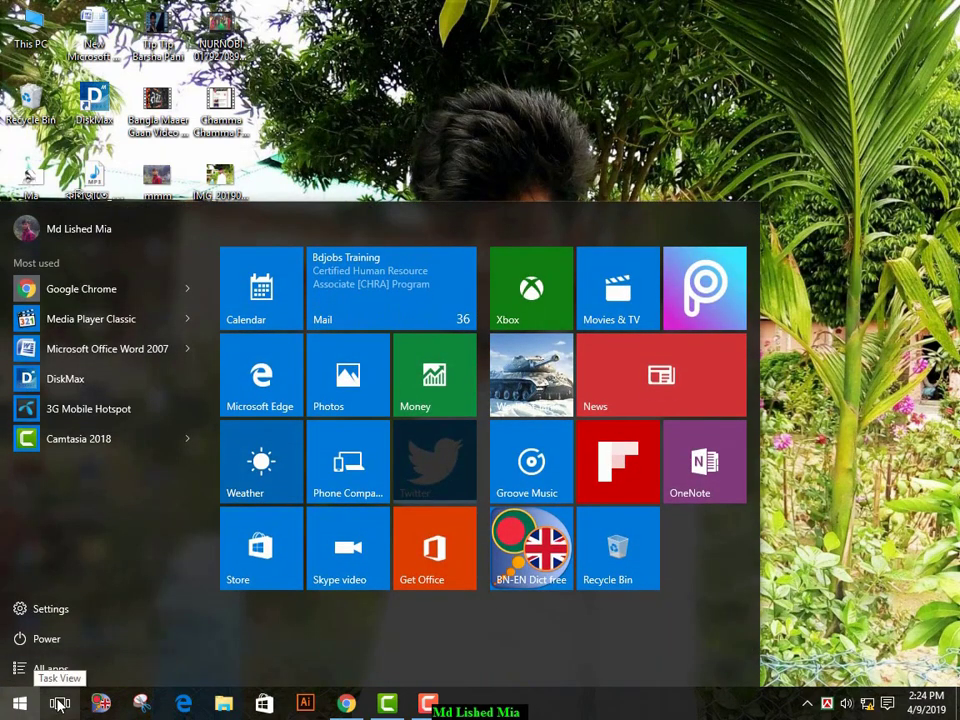
pyautogui.press('super+r')
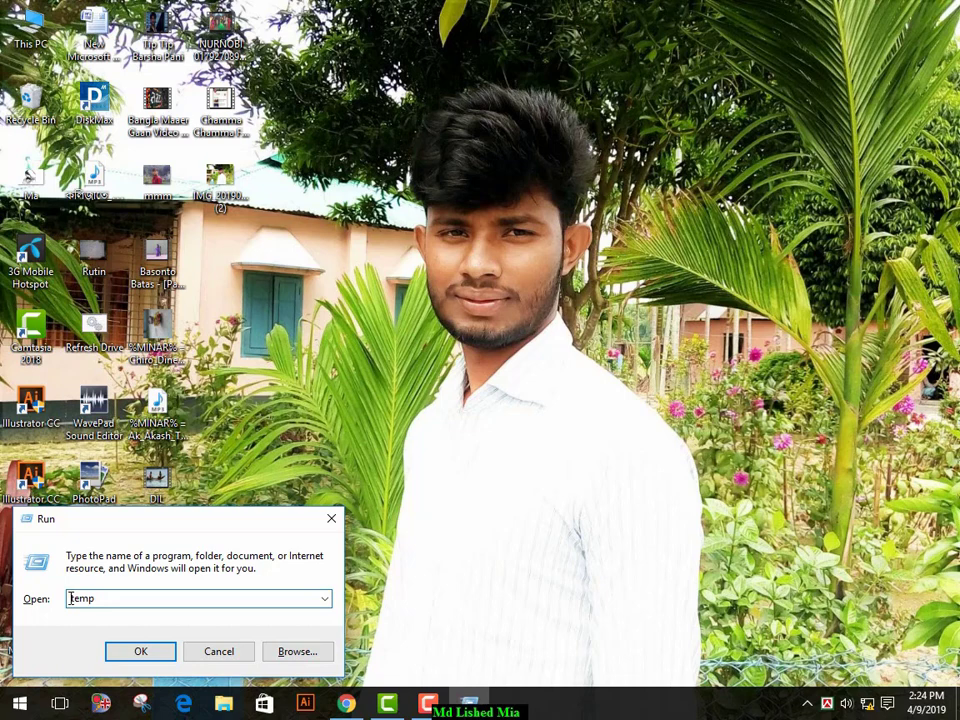
pyautogui.write('%')
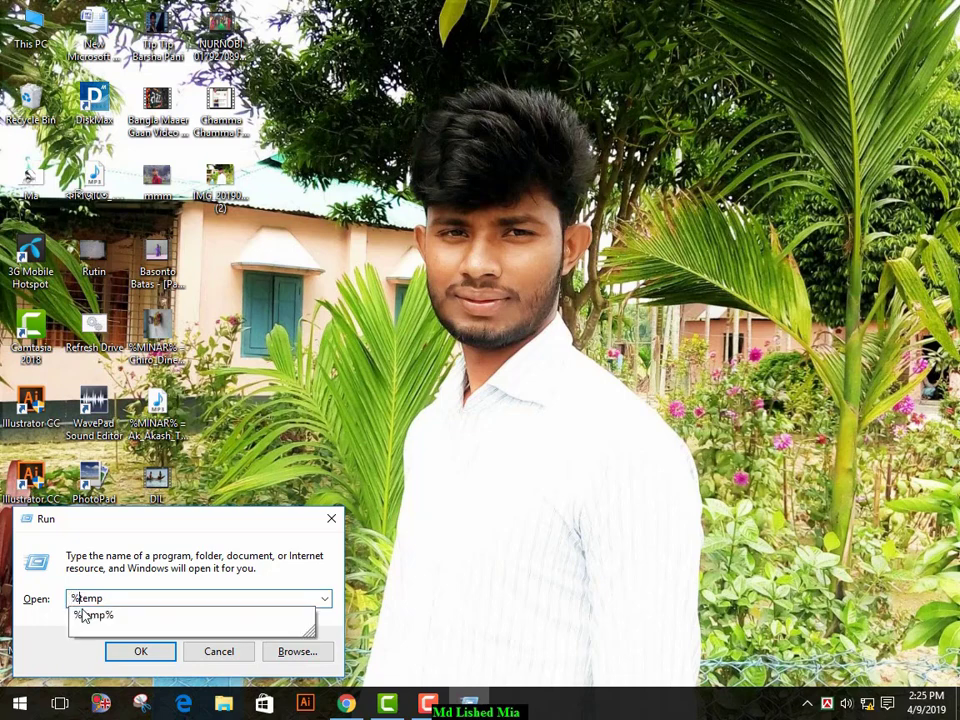
pyautogui.click(112, 615)
pyautogui.click(129, 649)
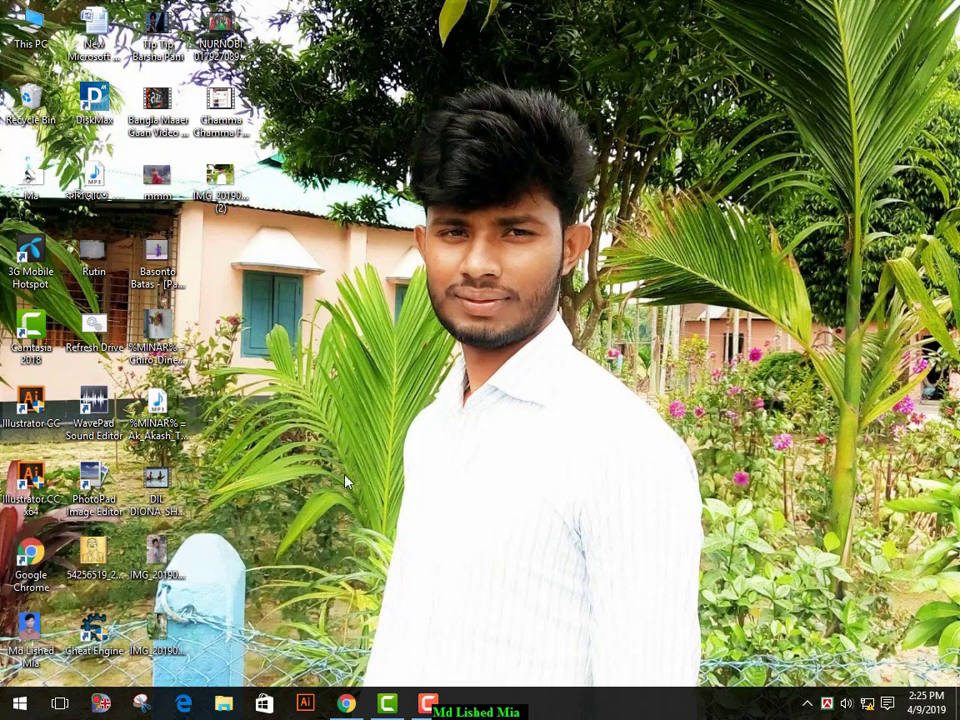
# Delete all items in the local Temp folder, skipping the CamRec0 folder in use, and close the window.
pyautogui.moveTo(560, 433); pyautogui.dragTo(724, 144)
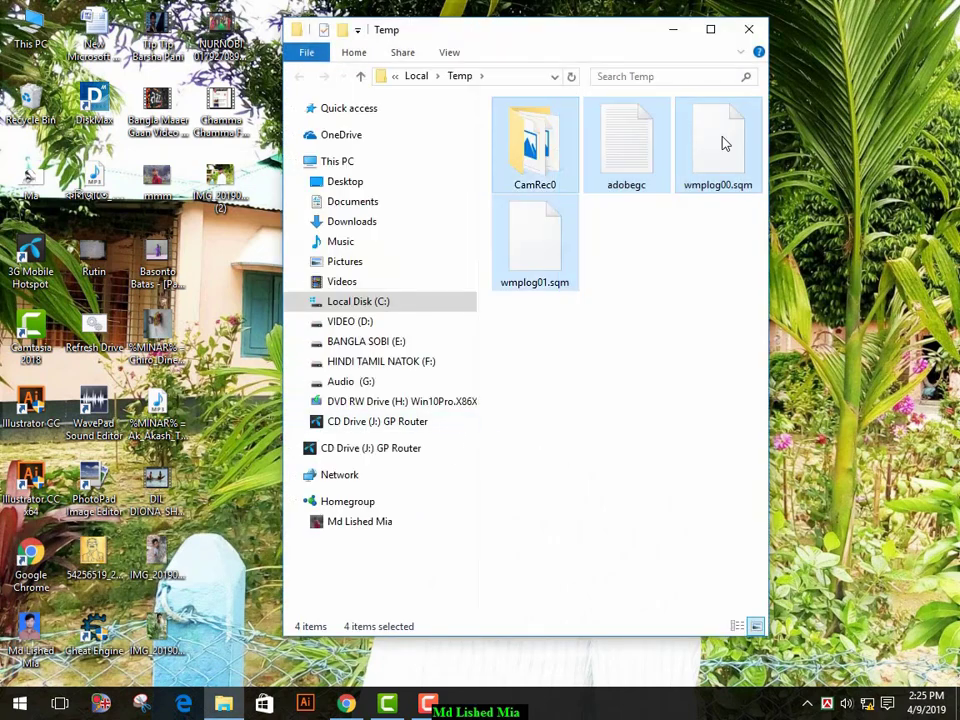
pyautogui.press('Delete')
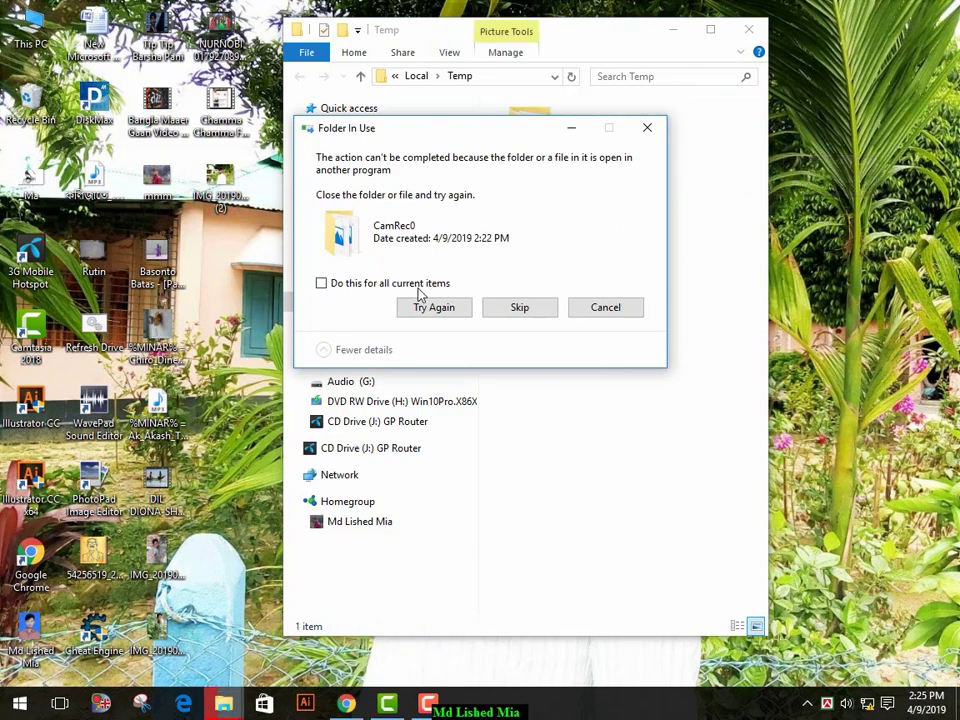
pyautogui.click(512, 307)
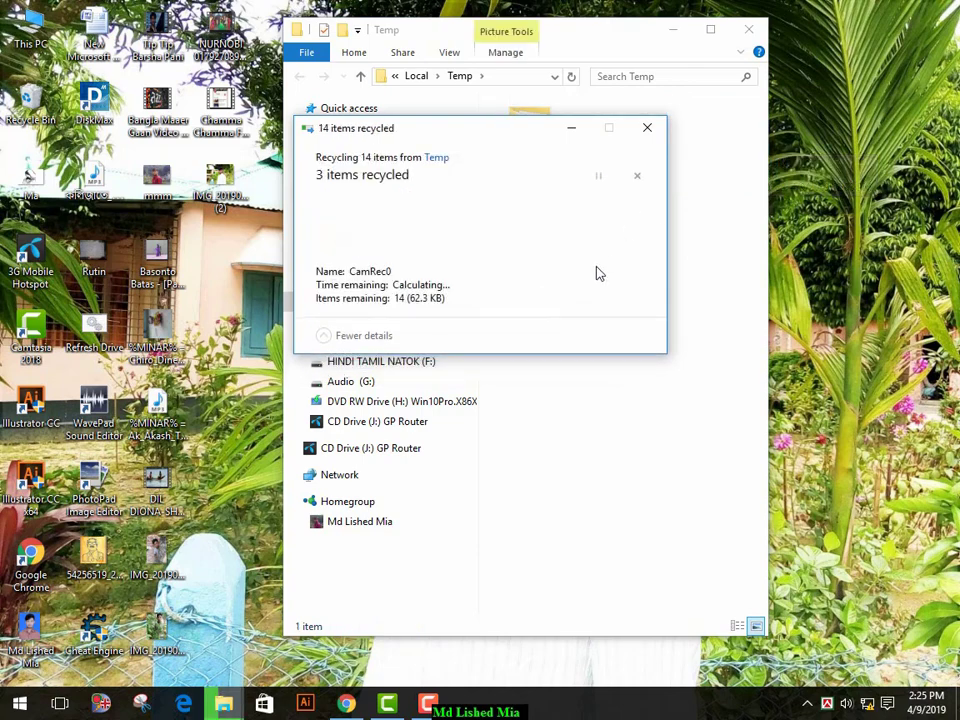
pyautogui.click(748, 30)
# Refresh the desktop several times.
pyautogui.rightClick(453, 113)
pyautogui.click(505, 165)
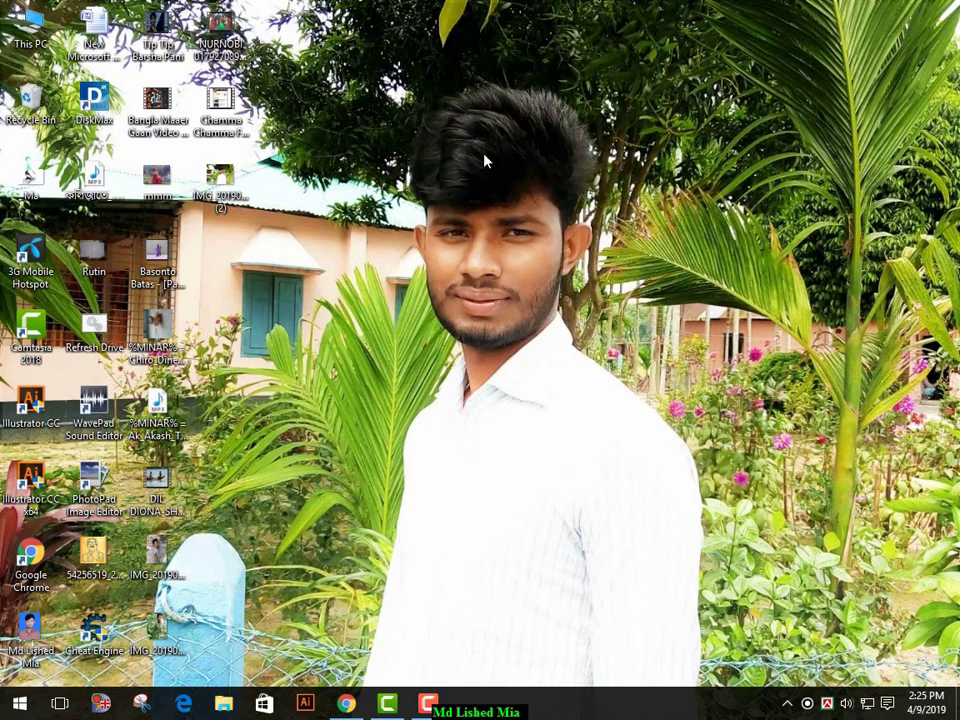
pyautogui.rightClick(468, 134)
pyautogui.click(550, 184)
pyautogui.rightClick(469, 156)
pyautogui.click(518, 206)
pyautogui.rightClick(503, 185)
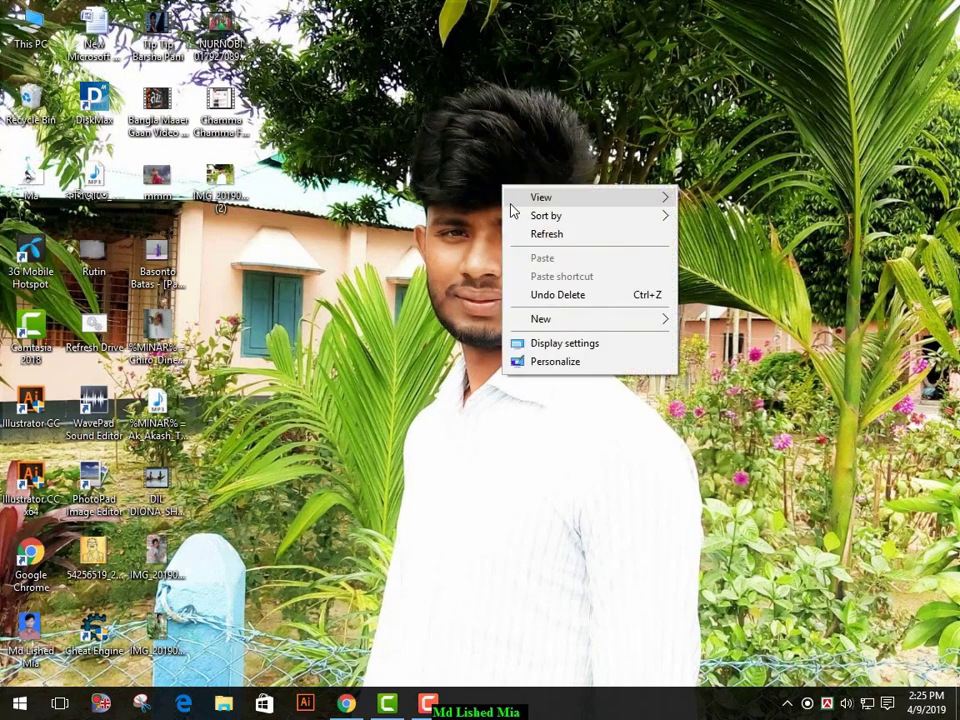
pyautogui.click(521, 233)
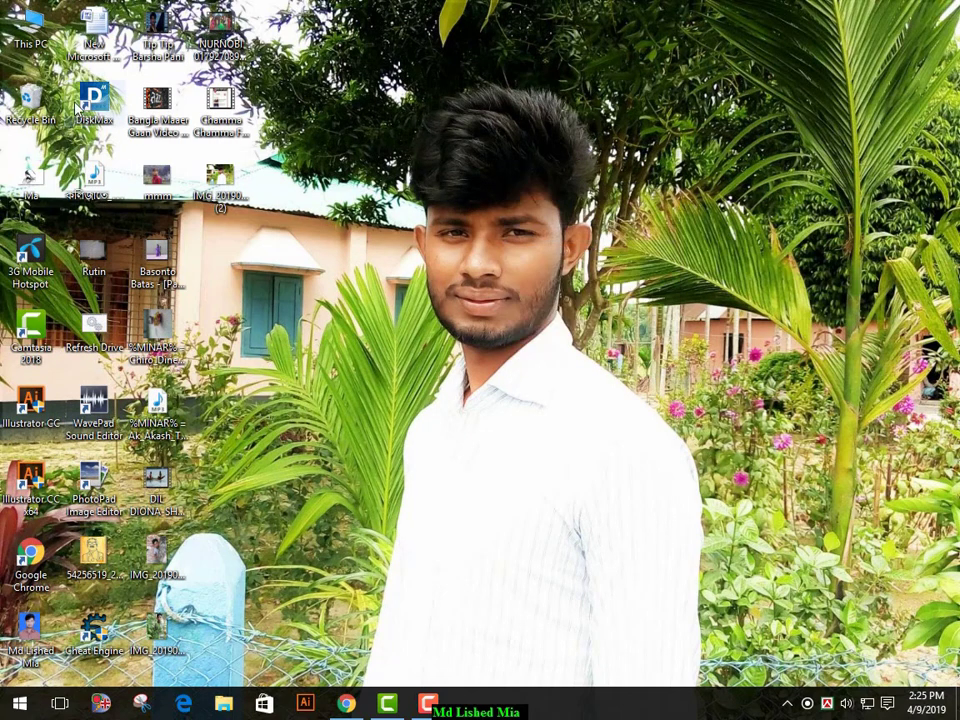
# Empty the Recycle Bin, confirming the permanent deletion, and refresh the desktop.
pyautogui.rightClick(23, 104)
pyautogui.click(90, 135)
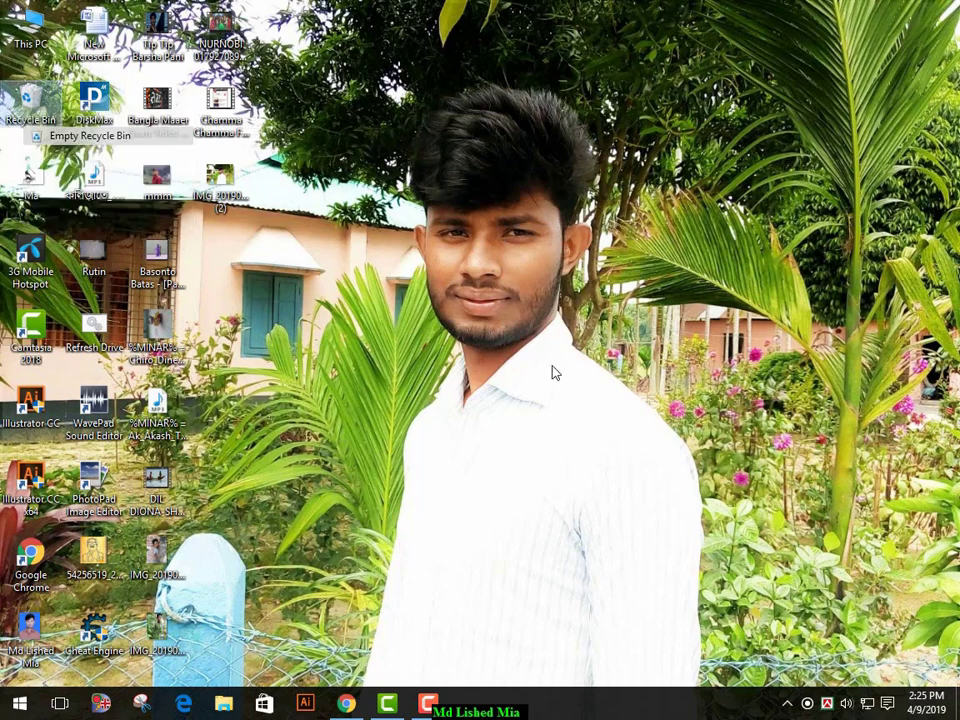
pyautogui.click(553, 373)
pyautogui.rightClick(470, 185)
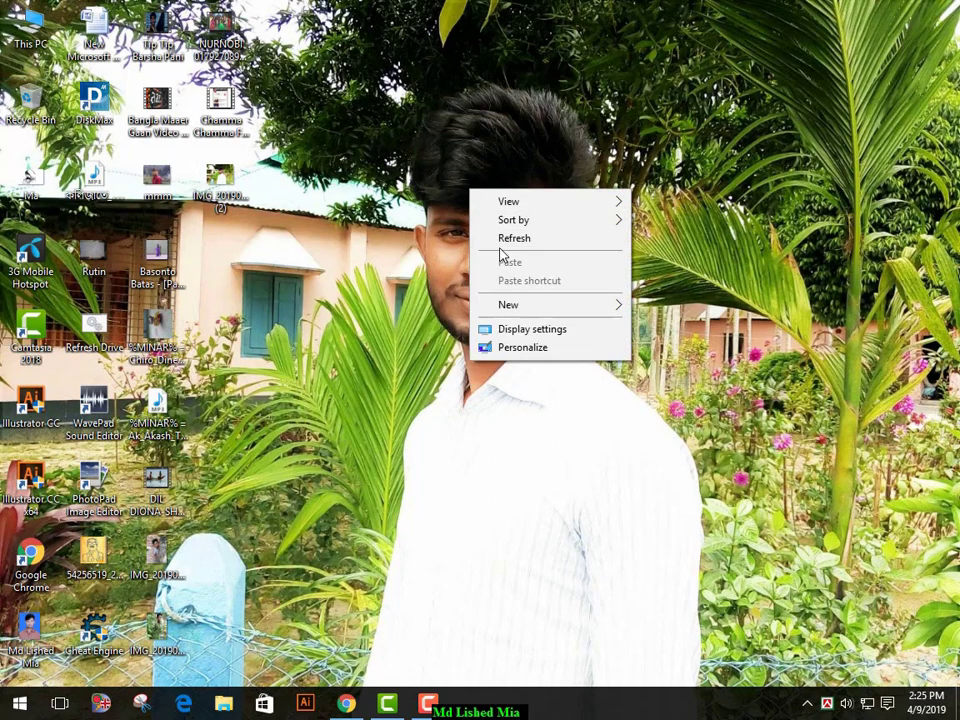
pyautogui.click(497, 237)
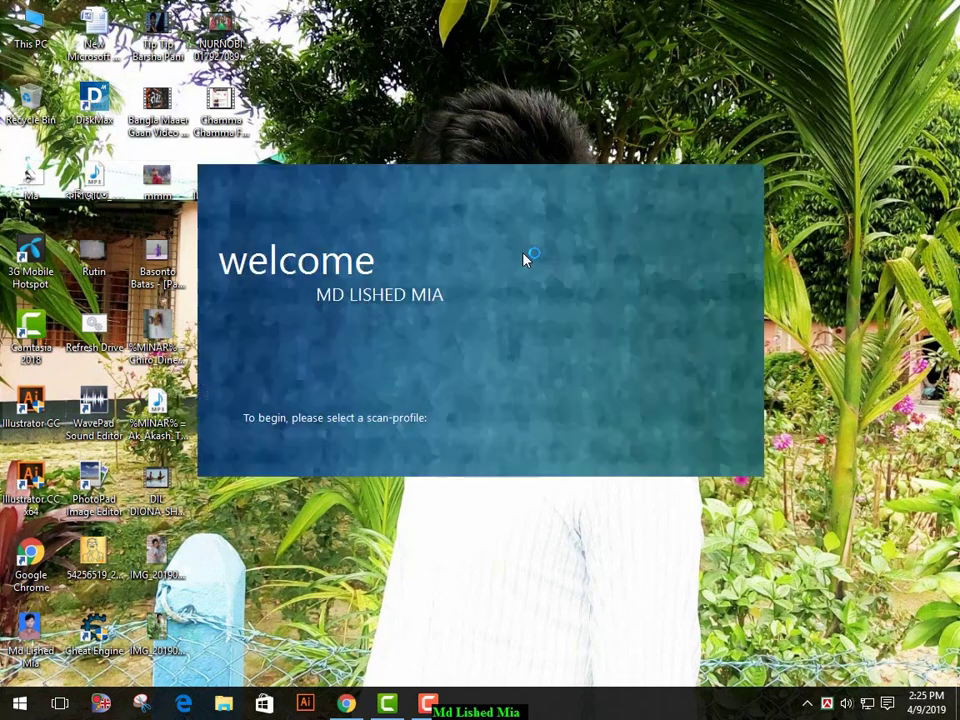
# Start a scan in DiskMax by choosing a scan profile and keeping its preset browser cleanup preferences.
pyautogui.click(510, 425)
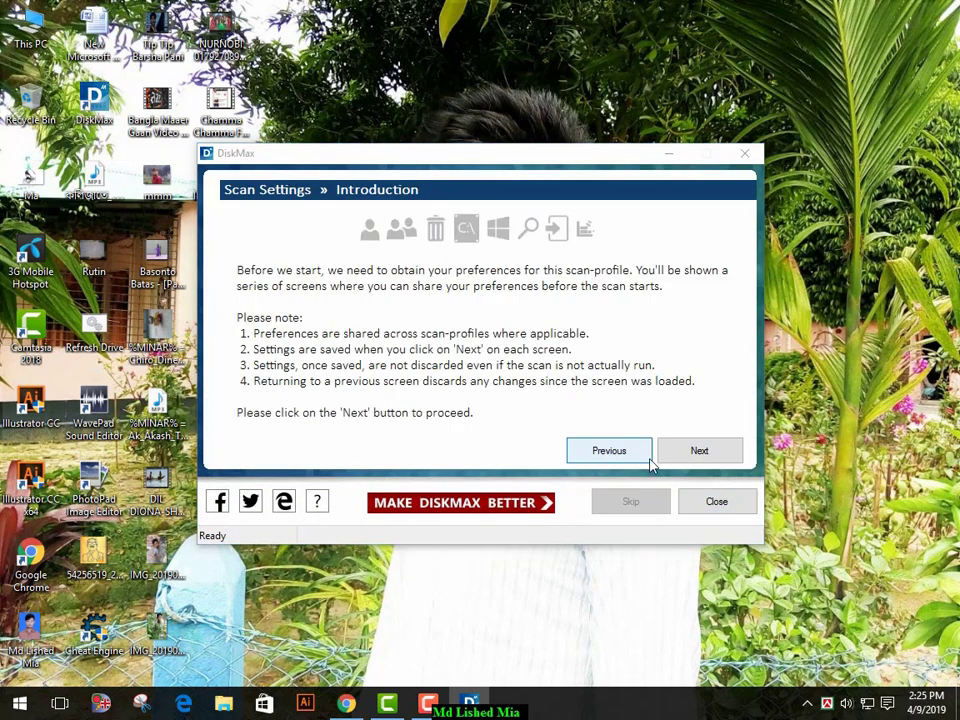
pyautogui.click(700, 450)
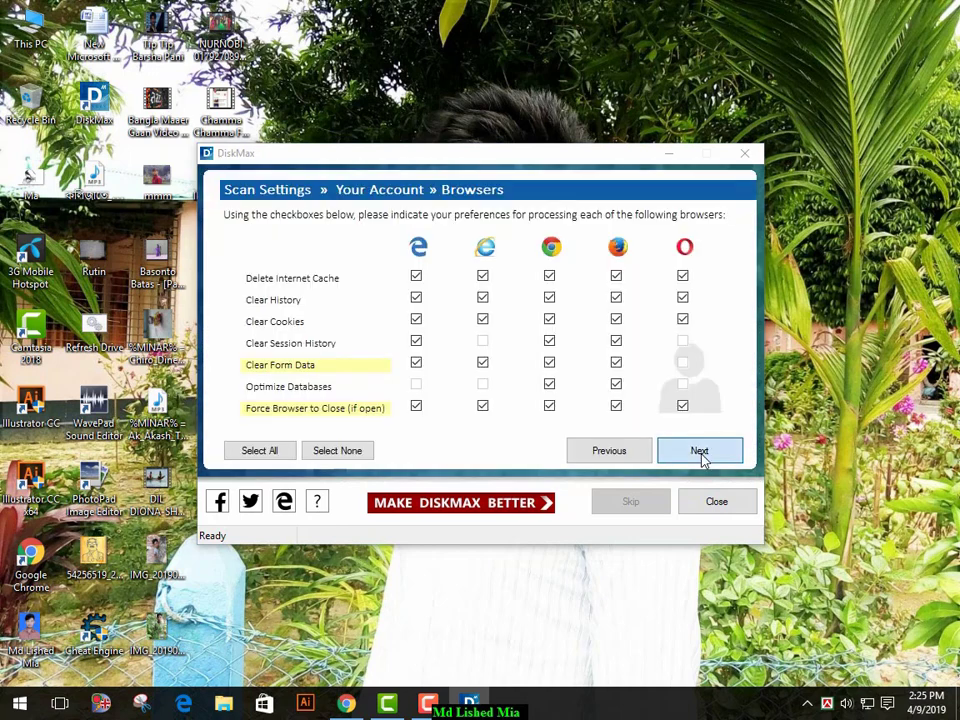
pyautogui.click(700, 452)
pyautogui.click(701, 452)
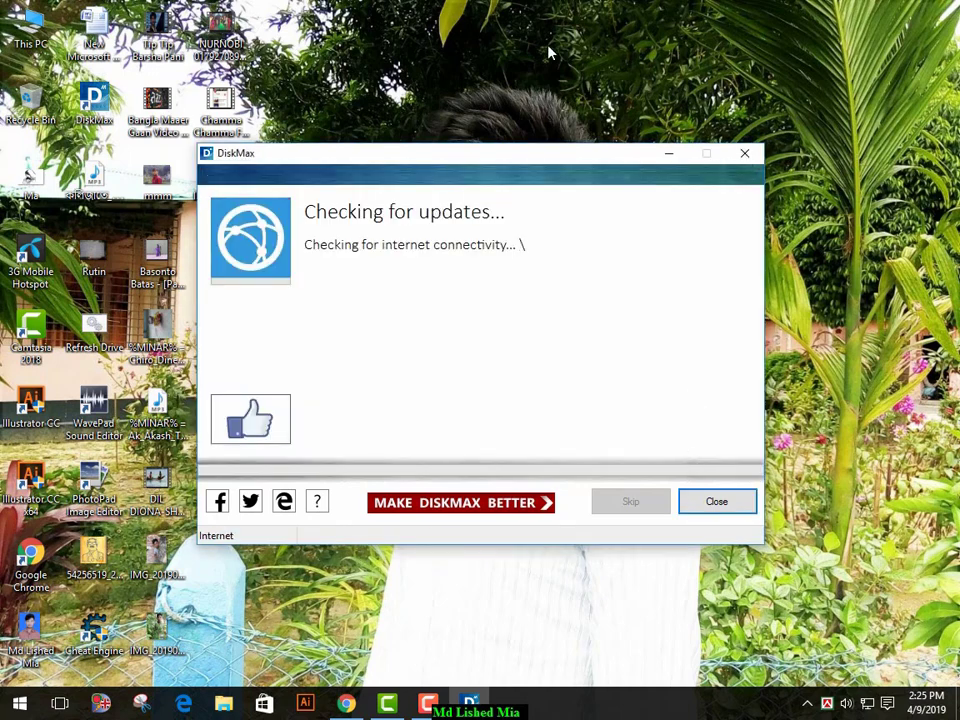
# Refresh the desktop repeatedly while DiskMax checks for updates.
pyautogui.rightClick(523, 14)
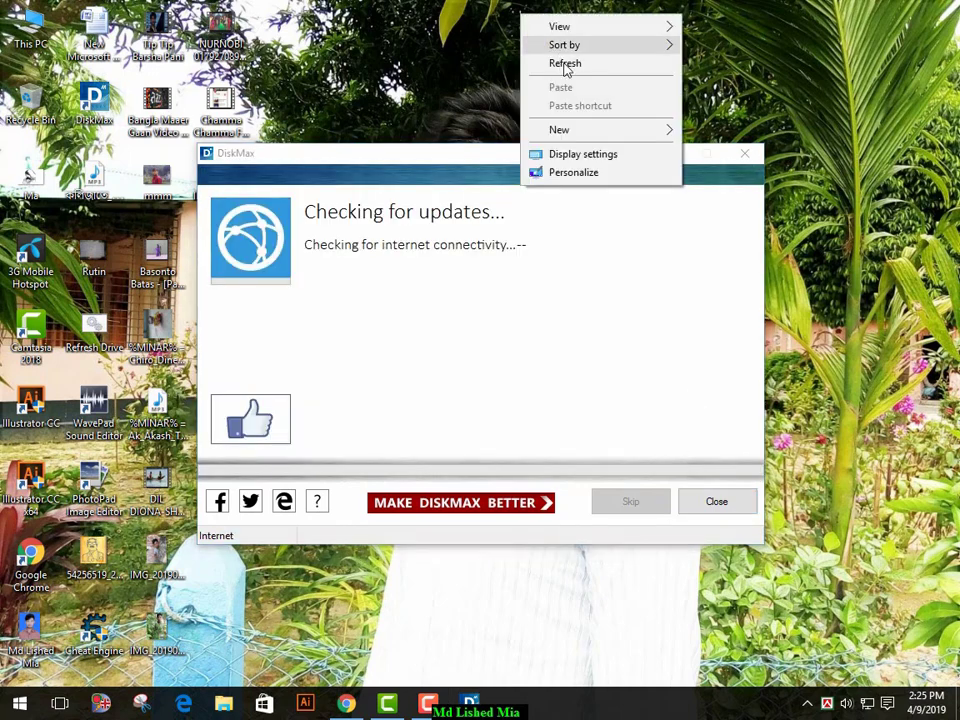
pyautogui.click(567, 66)
pyautogui.rightClick(536, 8)
pyautogui.click(568, 60)
pyautogui.rightClick(546, 6)
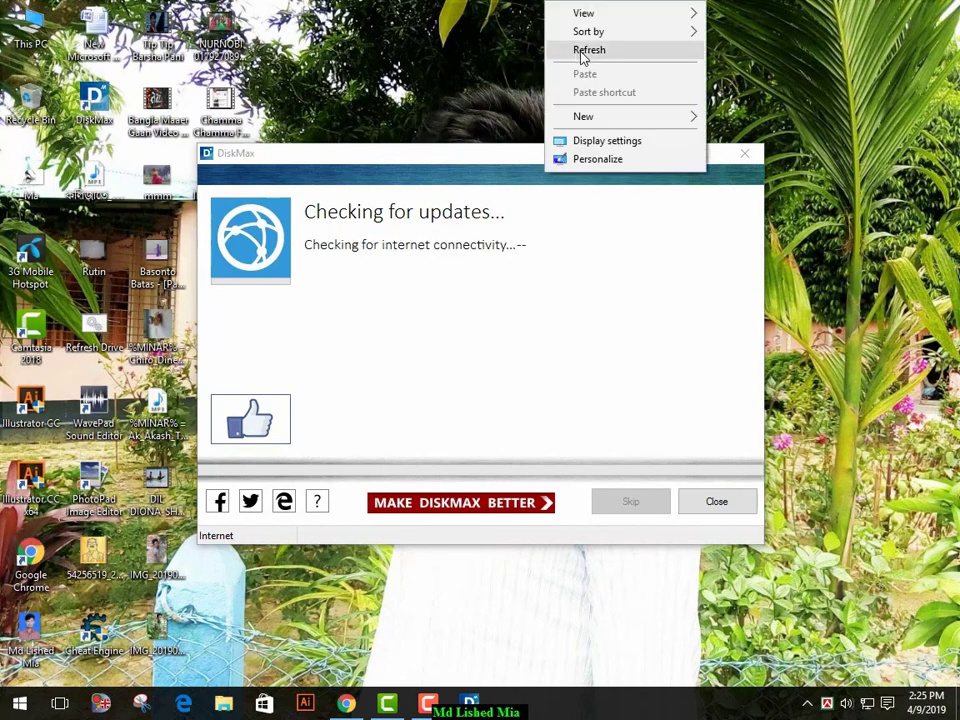
pyautogui.click(580, 52)
pyautogui.rightClick(545, 14)
pyautogui.click(598, 60)
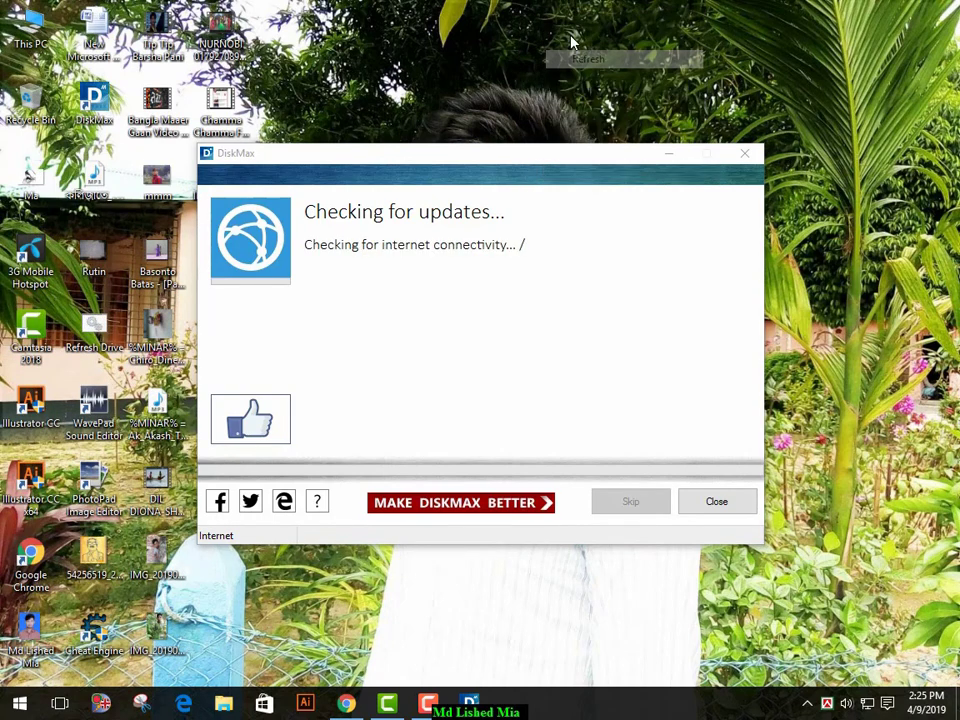
pyautogui.rightClick(571, 38)
pyautogui.click(614, 84)
pyautogui.rightClick(544, 6)
pyautogui.click(578, 52)
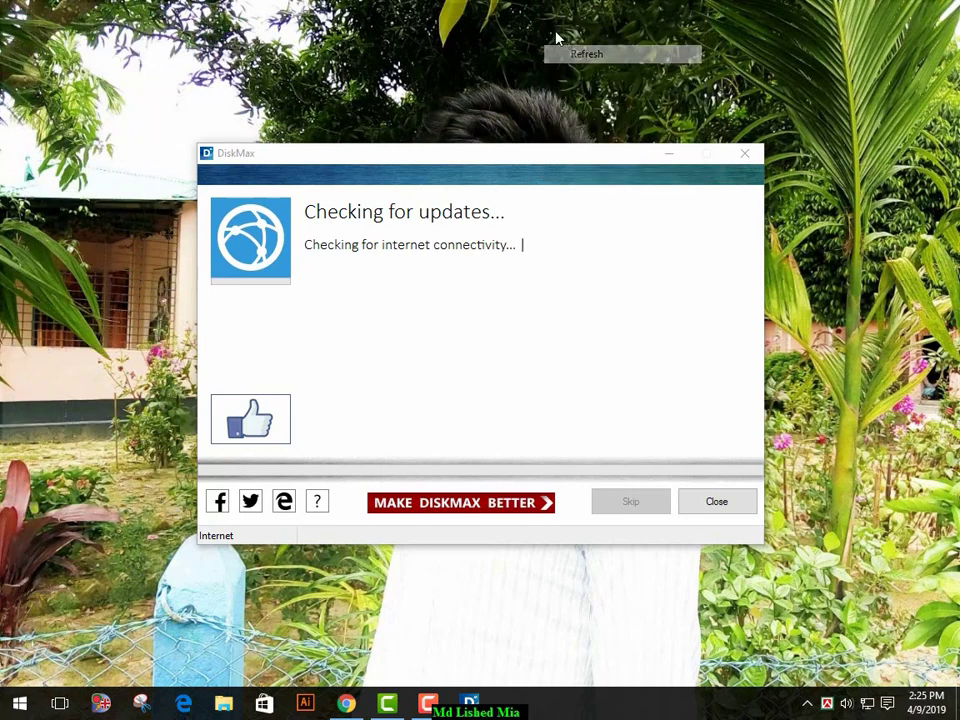
pyautogui.rightClick(556, 32)
pyautogui.click(592, 81)
pyautogui.rightClick(533, 16)
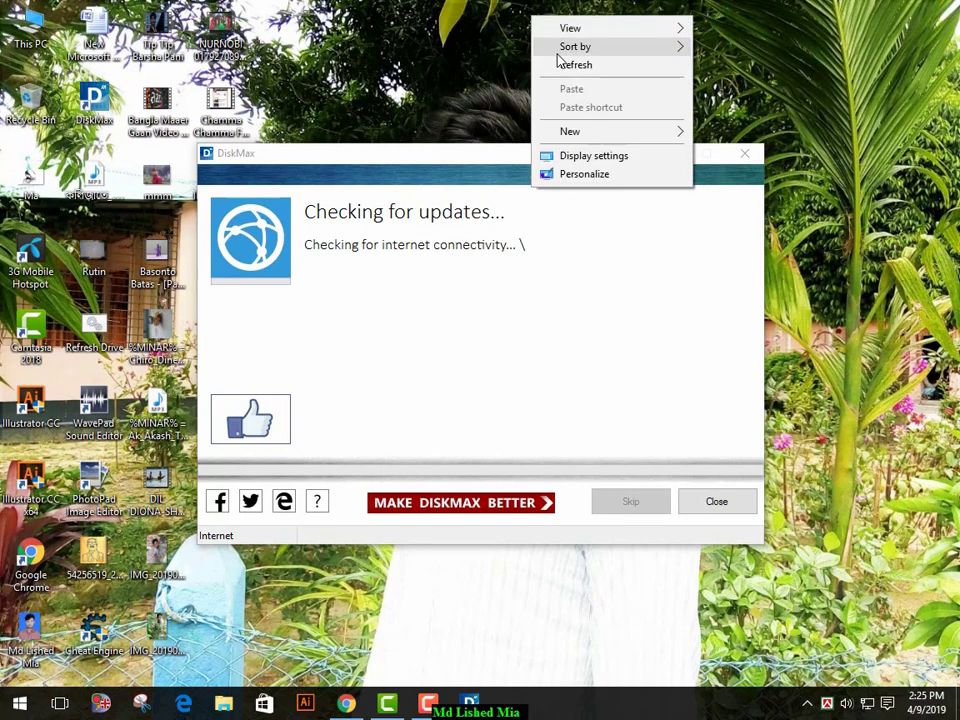
pyautogui.click(553, 63)
pyautogui.rightClick(520, 11)
pyautogui.click(560, 66)
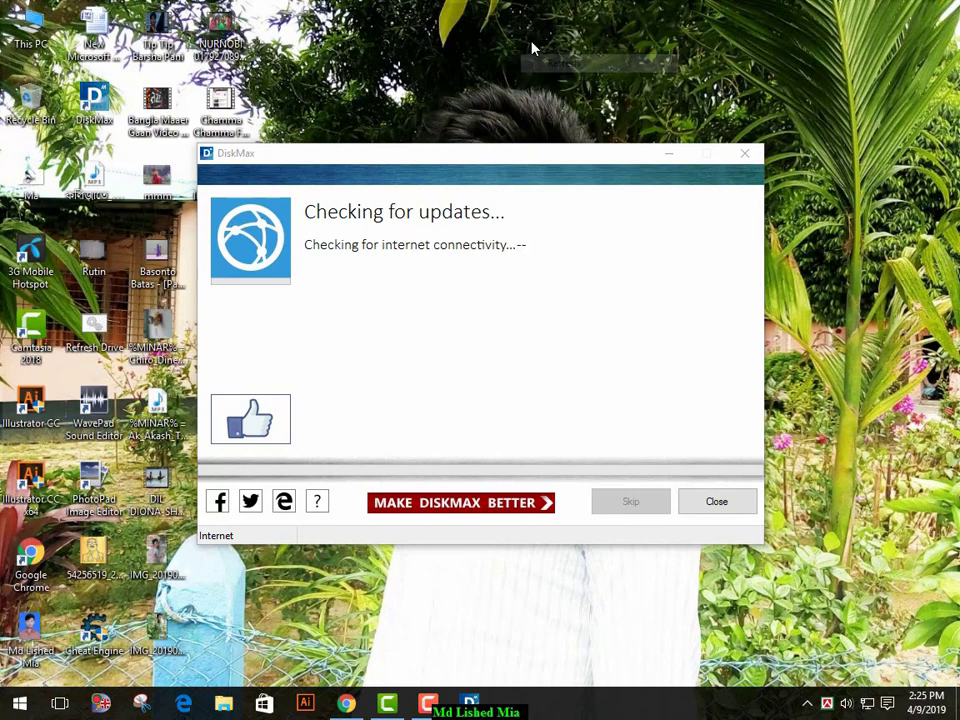
pyautogui.rightClick(533, 41)
pyautogui.click(583, 92)
pyautogui.rightClick(570, 88)
pyautogui.click(610, 137)
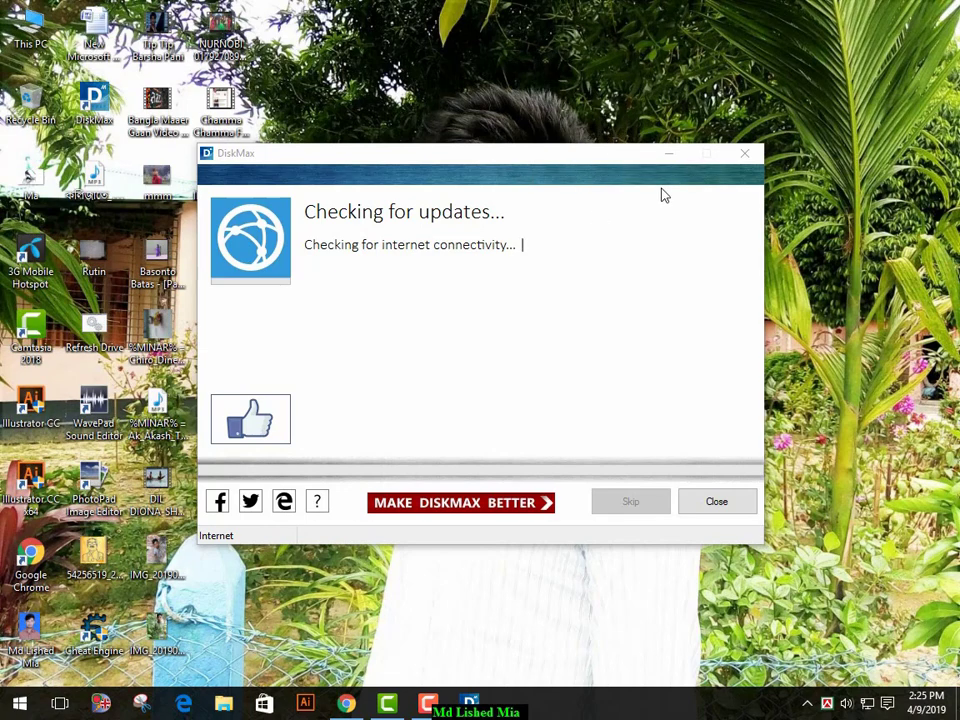
# Close DiskMax and refresh the desktop.
pyautogui.click(742, 153)
pyautogui.rightClick(538, 99)
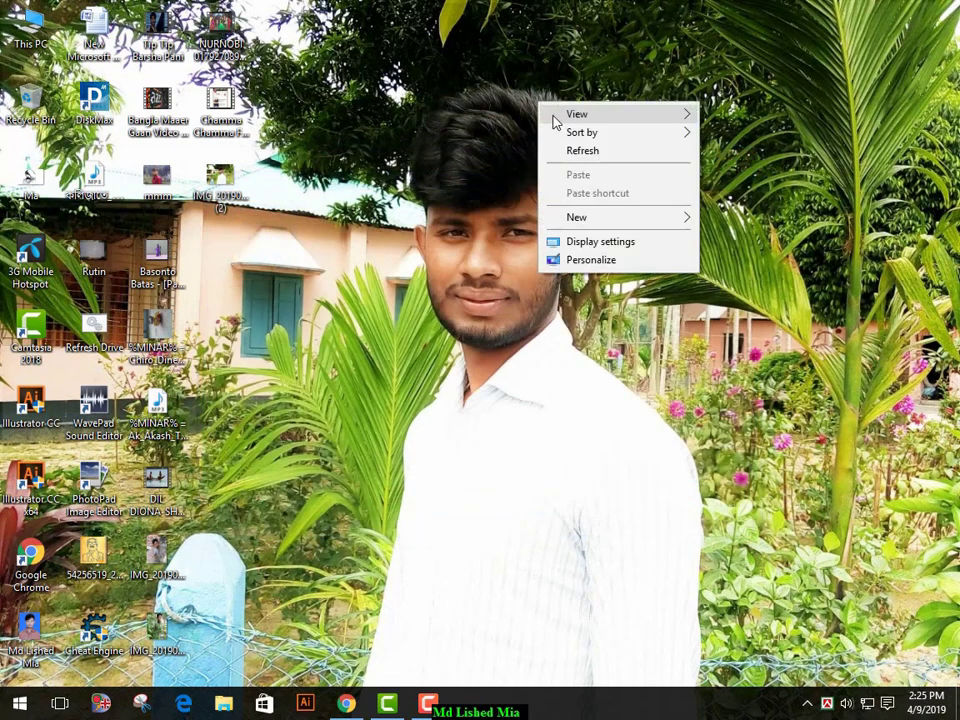
pyautogui.click(583, 151)
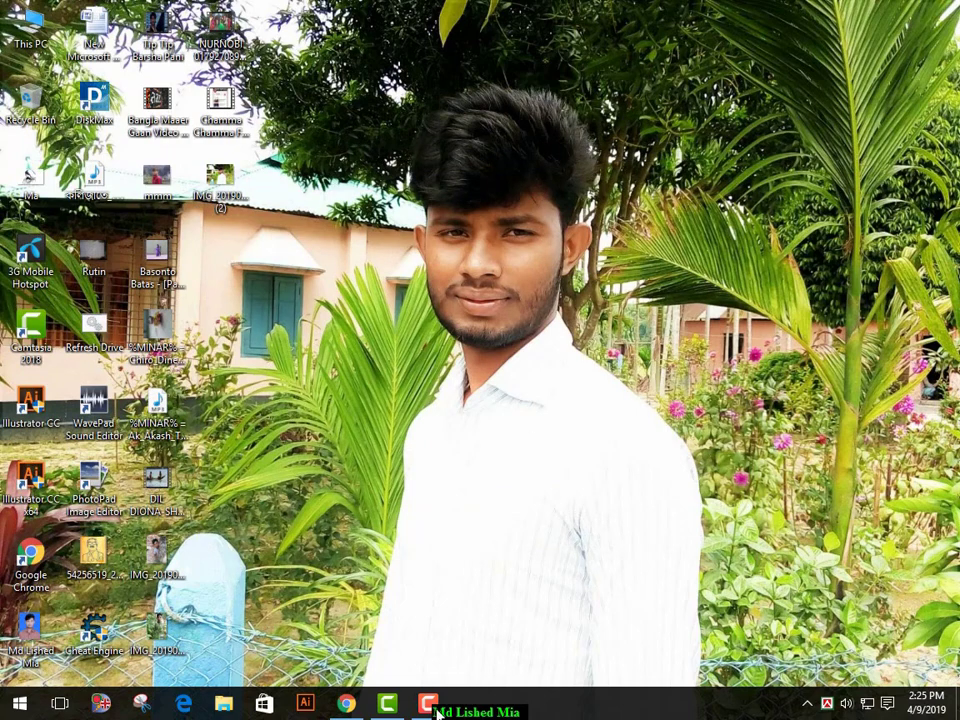